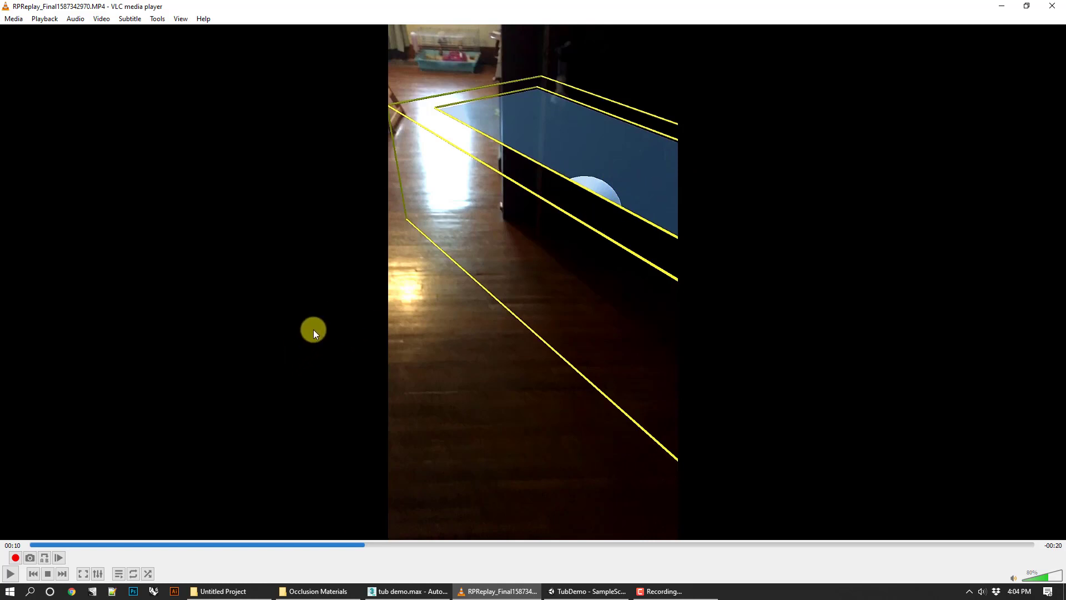
# Step: Play the RPReplay_Final1587342970.MP4 recording in stages, pausing to examine the tub's yellow outline and recessed interior
pyautogui.click(15, 572)
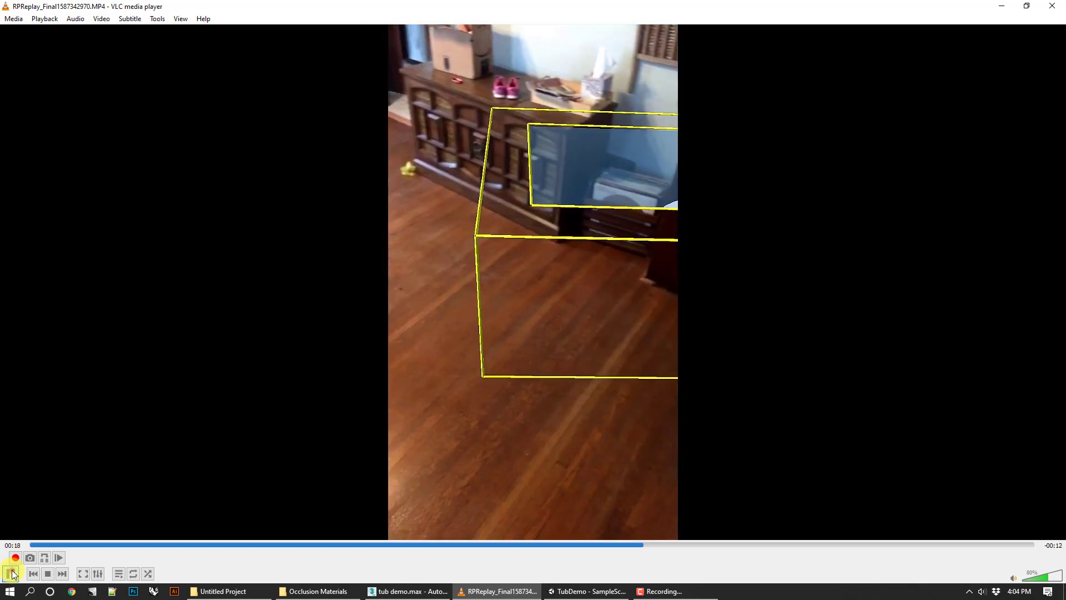
pyautogui.click(12, 574)
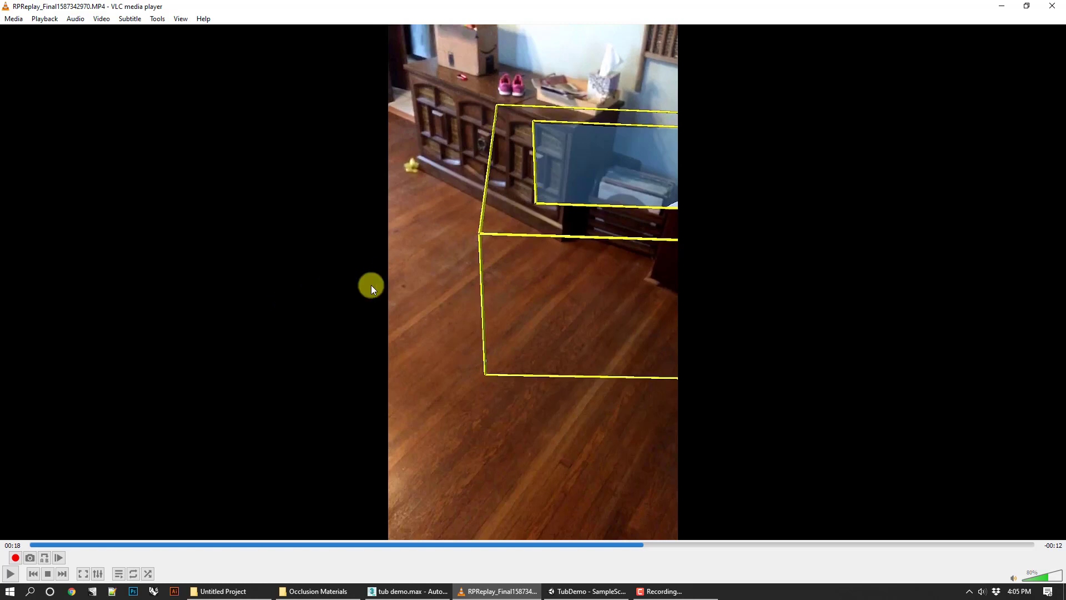
pyautogui.click(11, 573)
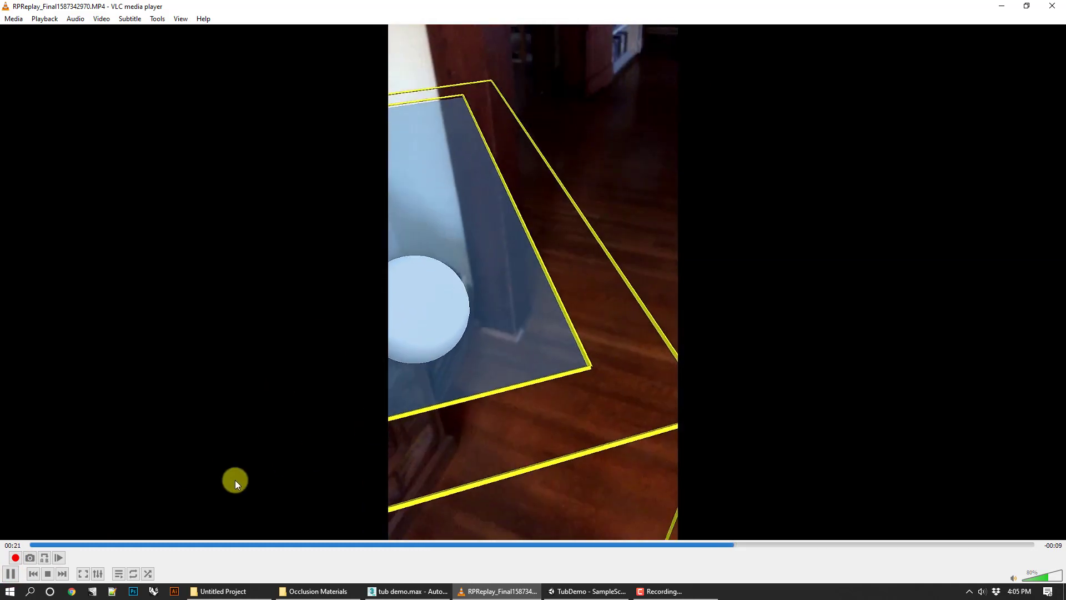
pyautogui.click(12, 574)
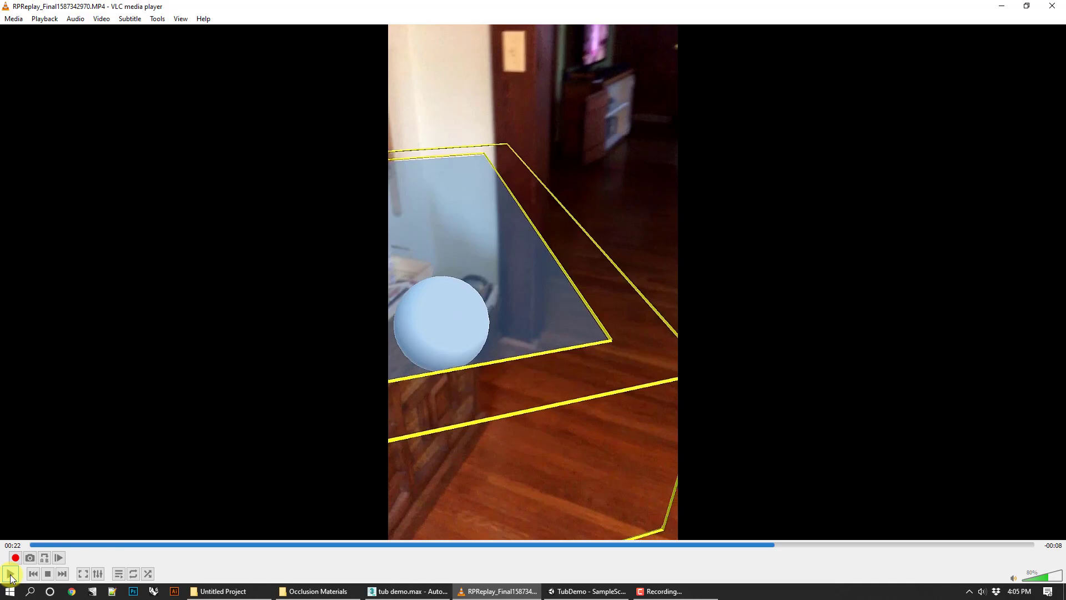
# Step: Switch to the tub demo.max scene in 3ds Max and examine the tub model from several angles
pyautogui.click(605, 590)
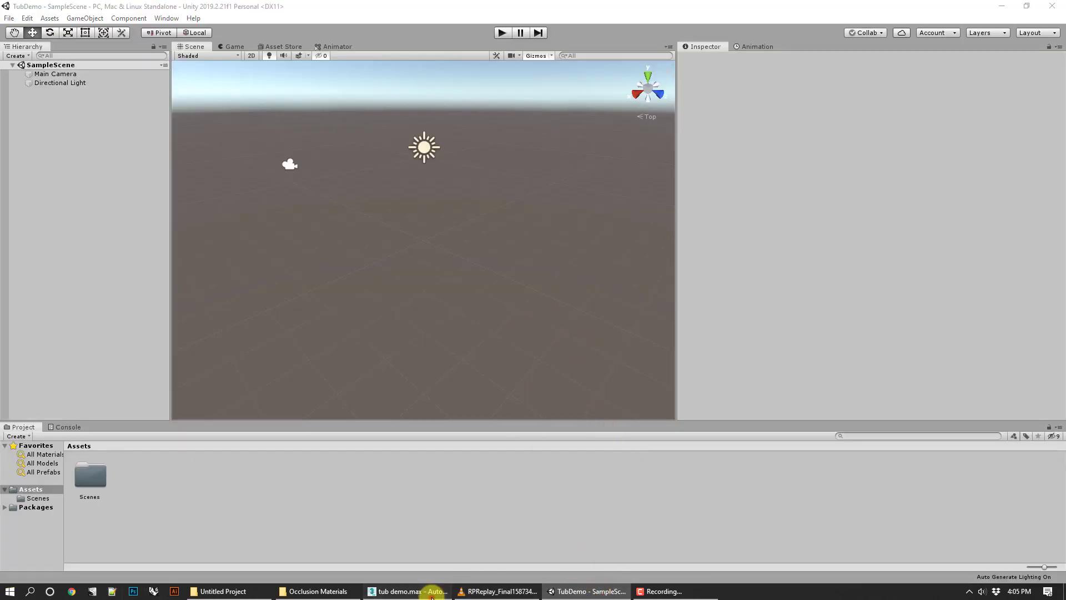
pyautogui.click(432, 592)
pyautogui.keyDown('alt'); pyautogui.moveTo(585, 357); pyautogui.dragTo(781, 305, button='middle'); pyautogui.keyUp('alt')
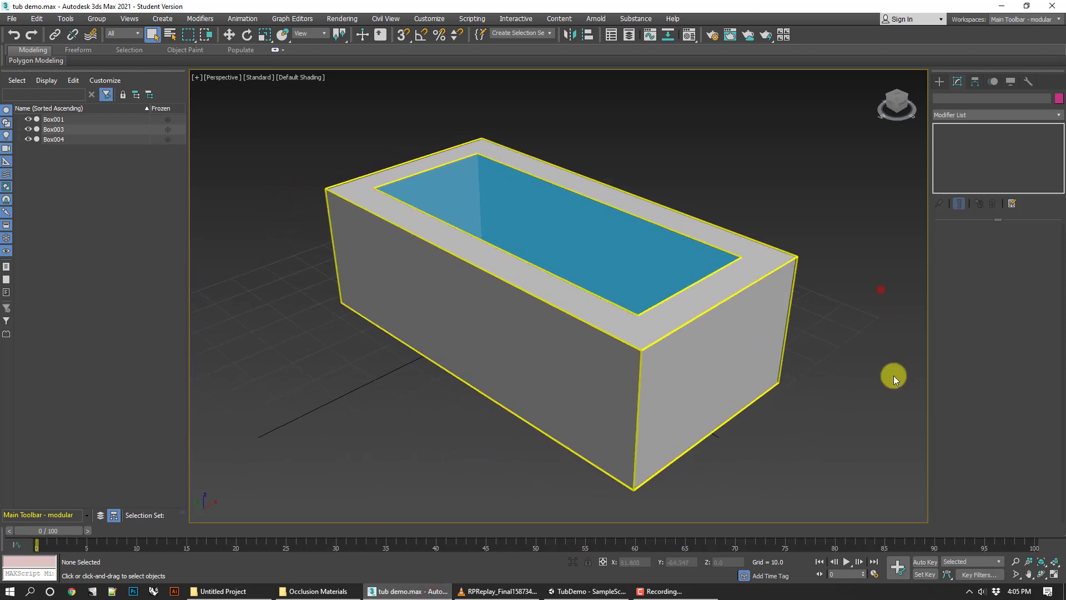
pyautogui.click(1042, 573)
pyautogui.moveTo(654, 298); pyautogui.dragTo(500, 244)
# Step: Try moving the blue inner box straight down out of the tub, and undo the move
pyautogui.click(229, 34)
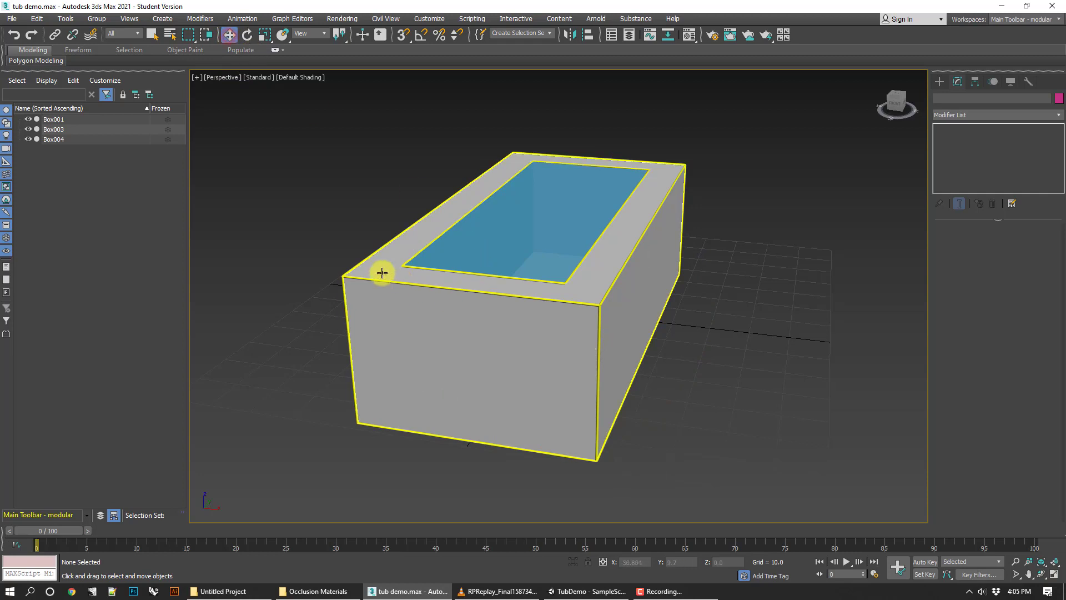
pyautogui.click(502, 245)
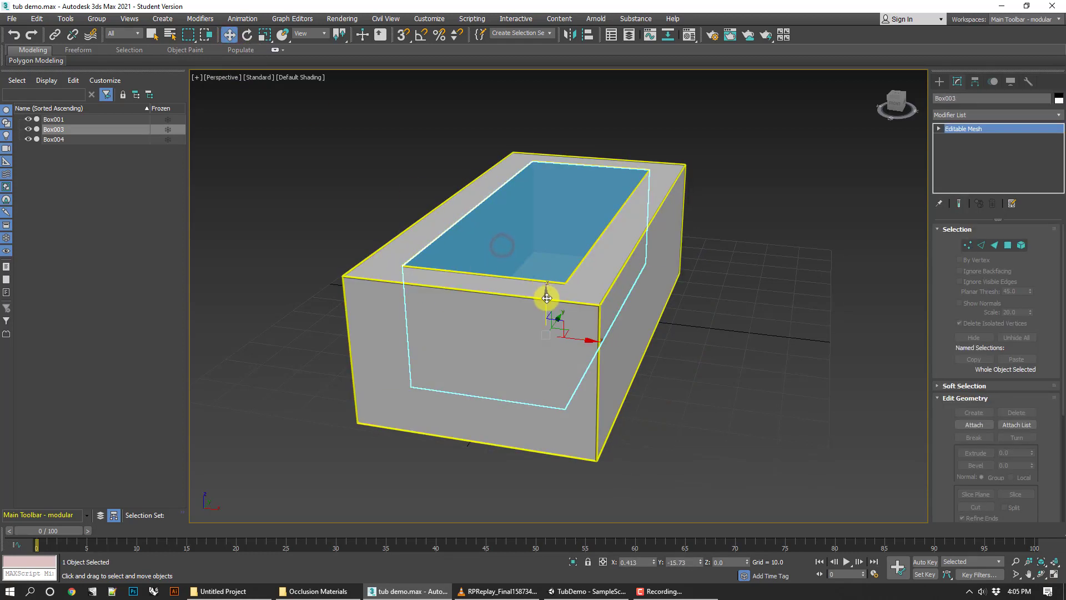
pyautogui.moveTo(547, 298)
pyautogui.mouseDown()
pyautogui.moveTo(550, 174)
pyautogui.moveTo(574, 331)
pyautogui.moveTo(583, 582)
pyautogui.moveTo(549, 310)
pyautogui.mouseUp()
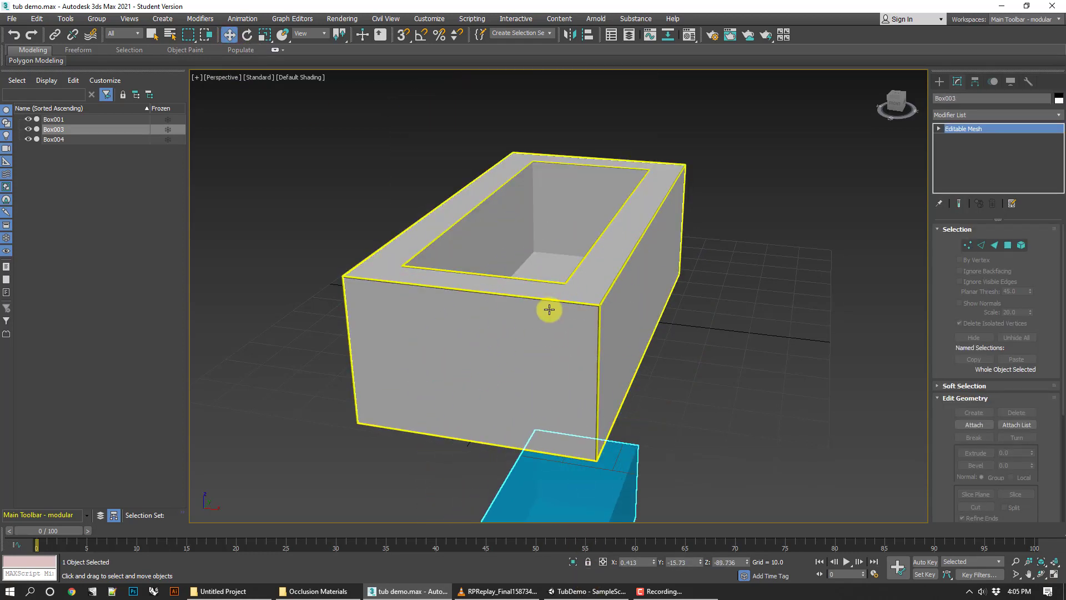
pyautogui.hotkey('ctrl', 'z')
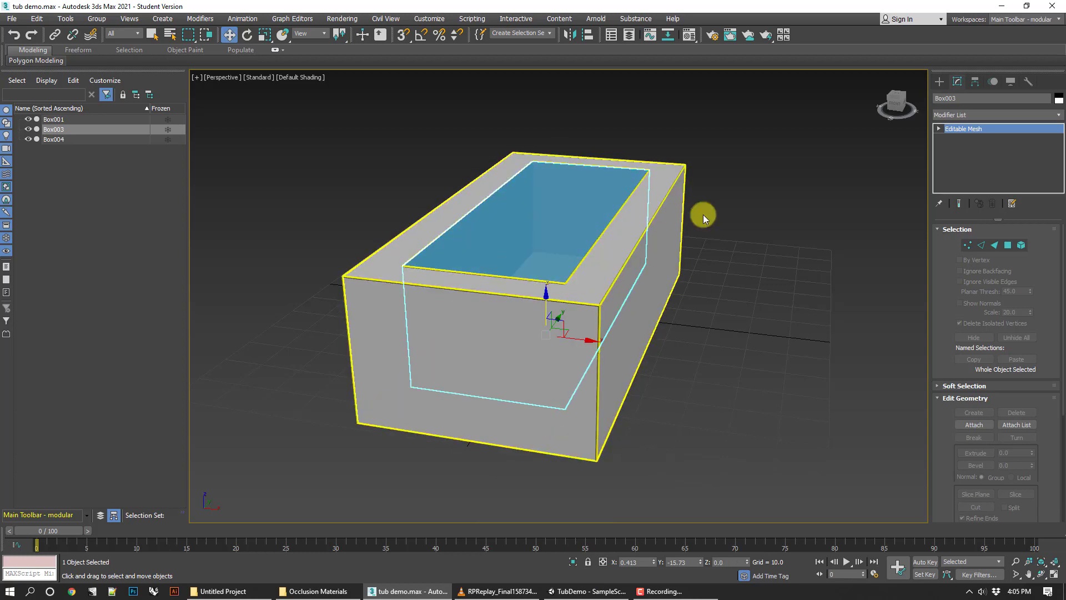
pyautogui.click(738, 172)
# Step: Select the tub's outer shell, Box004, try moving it straight up, and undo the move
pyautogui.click(658, 177)
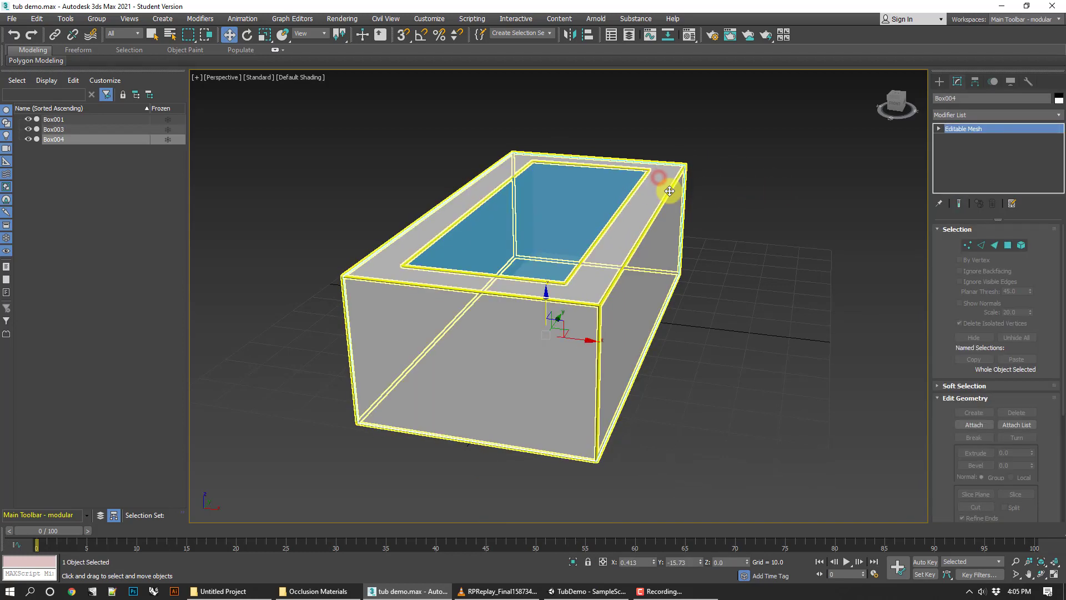
pyautogui.click(830, 201)
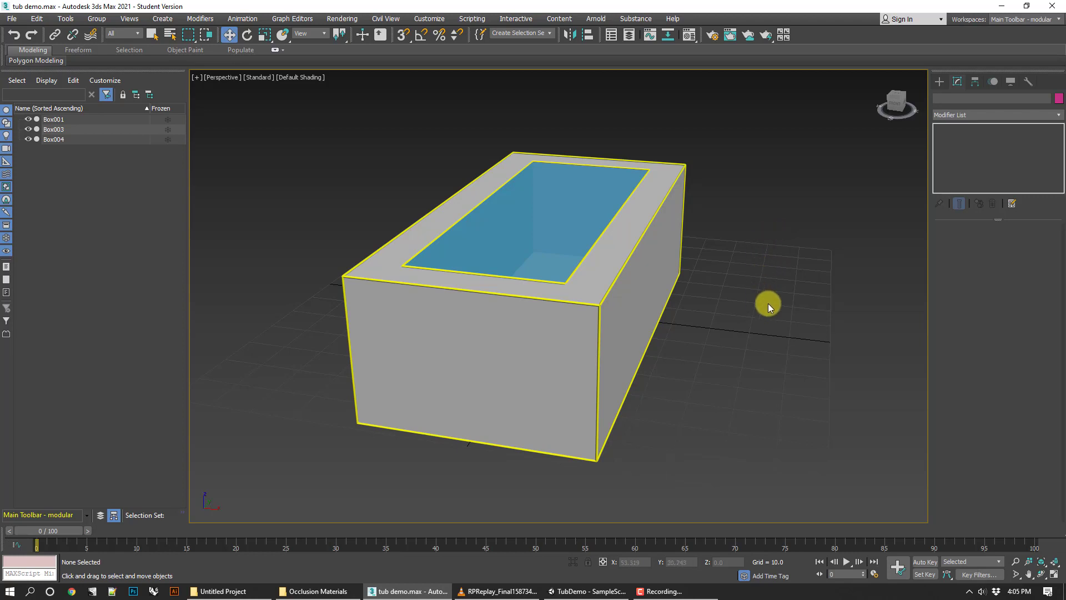
pyautogui.click(453, 348)
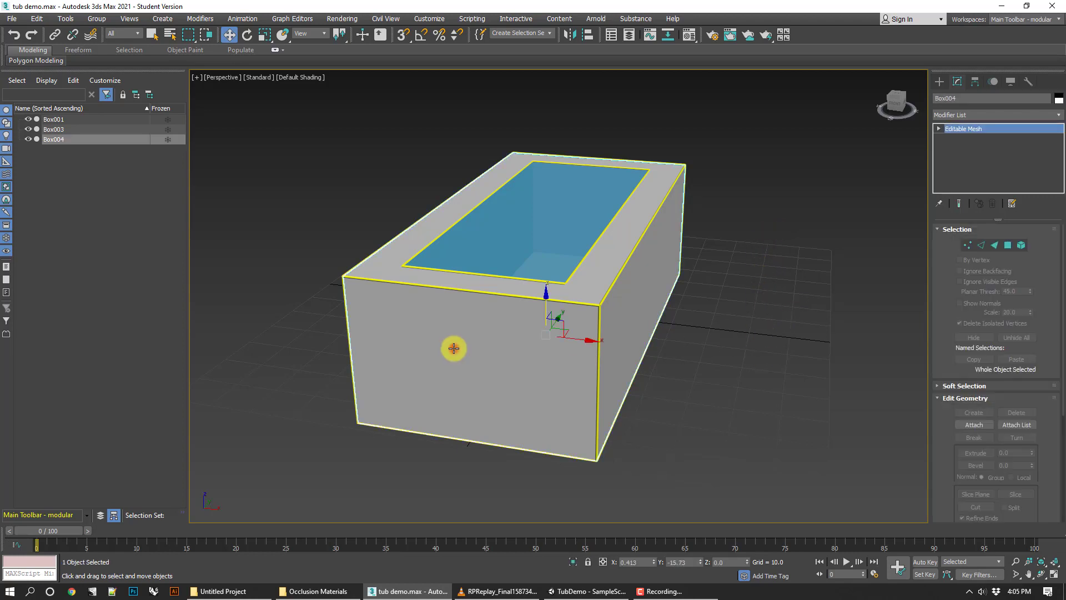
pyautogui.moveTo(542, 307); pyautogui.dragTo(555, 234)
pyautogui.hotkey('ctrl', 'z')
pyautogui.click(805, 305)
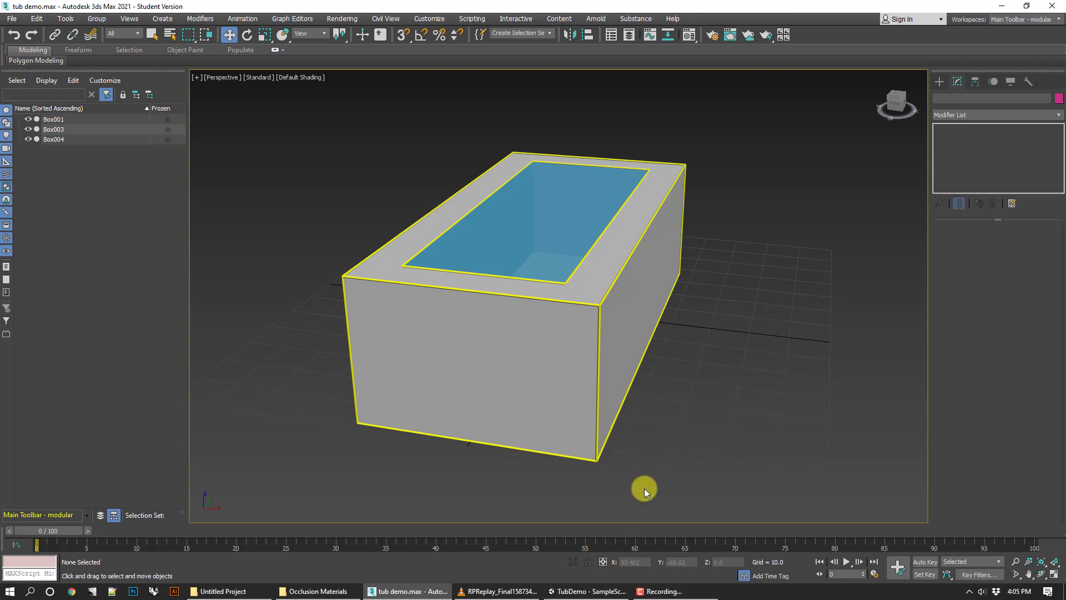
# Step: Switch to the TubDemo project in Unity and create a folder named Models in Assets
pyautogui.click(587, 591)
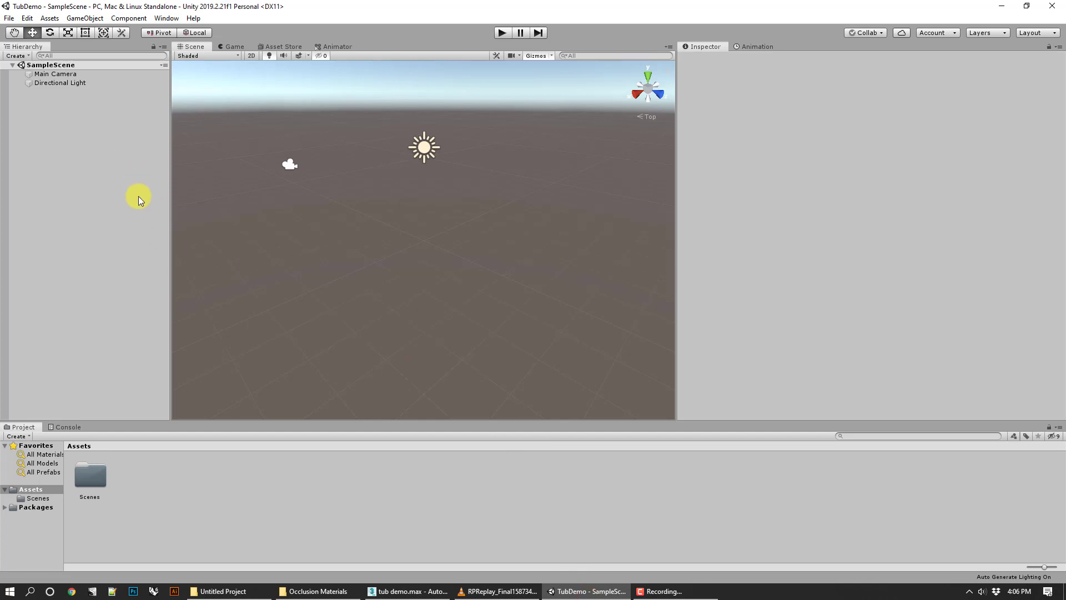
pyautogui.rightClick(141, 487)
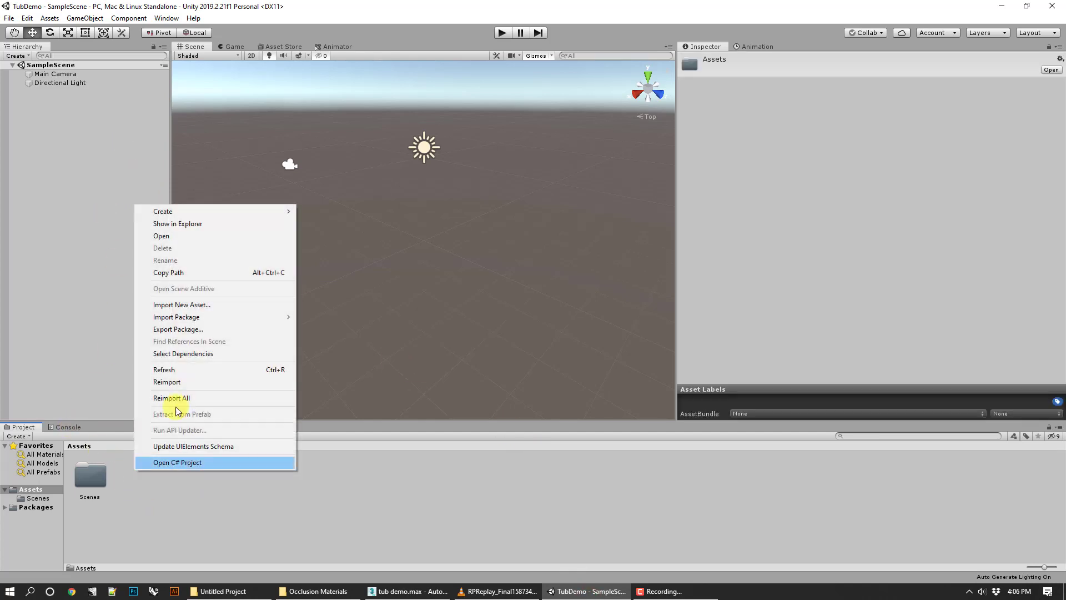
pyautogui.click(215, 218)
pyautogui.click(352, 170)
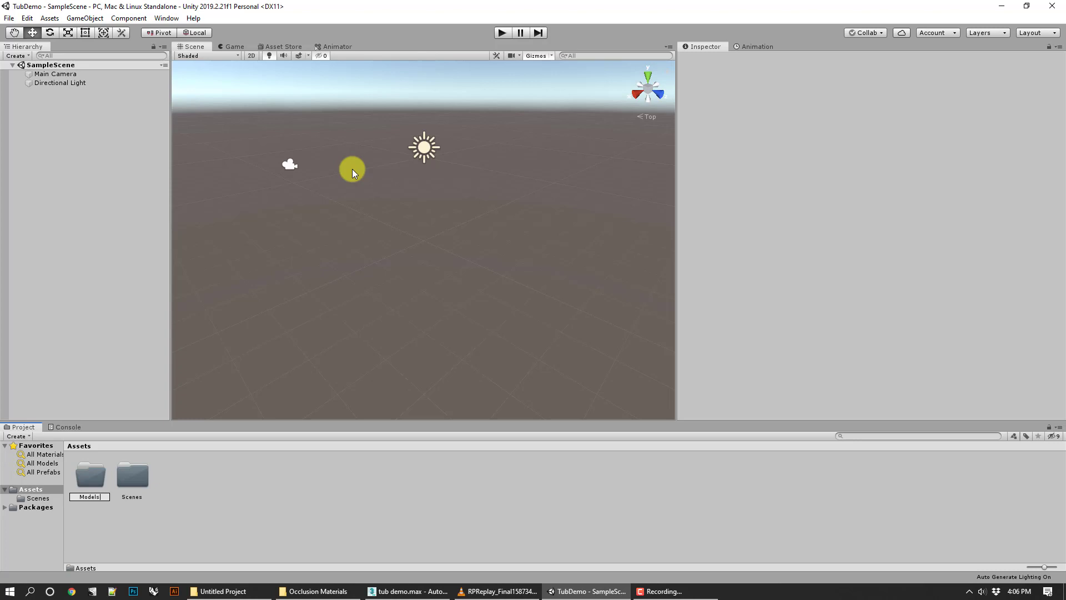
pyautogui.press('Return')
pyautogui.click(284, 466)
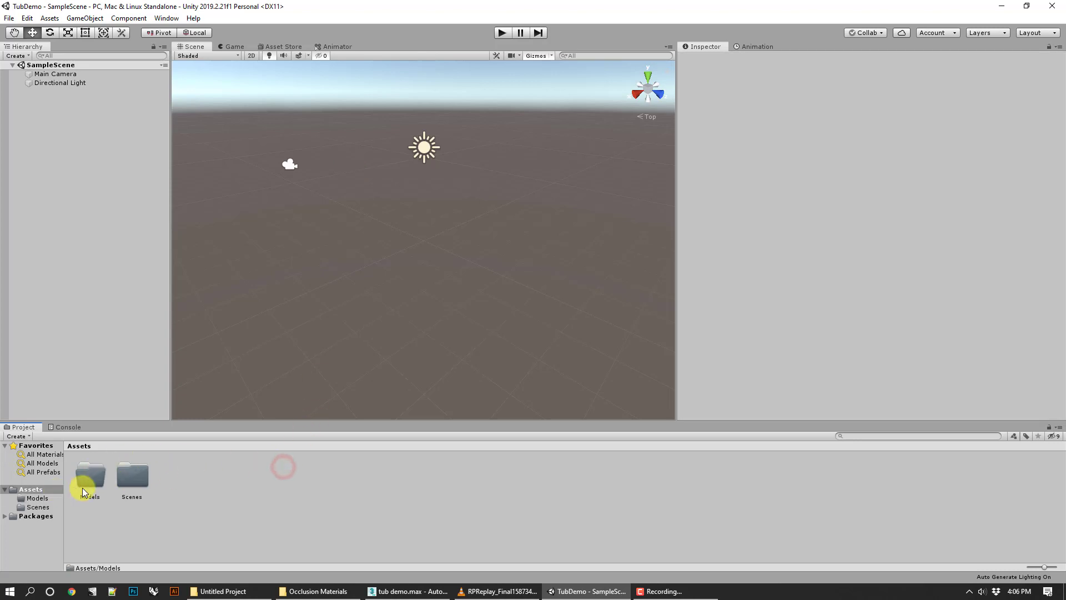
# Step: Create a second folder named Materials in the project's Assets folder
pyautogui.rightClick(189, 472)
pyautogui.click(270, 212)
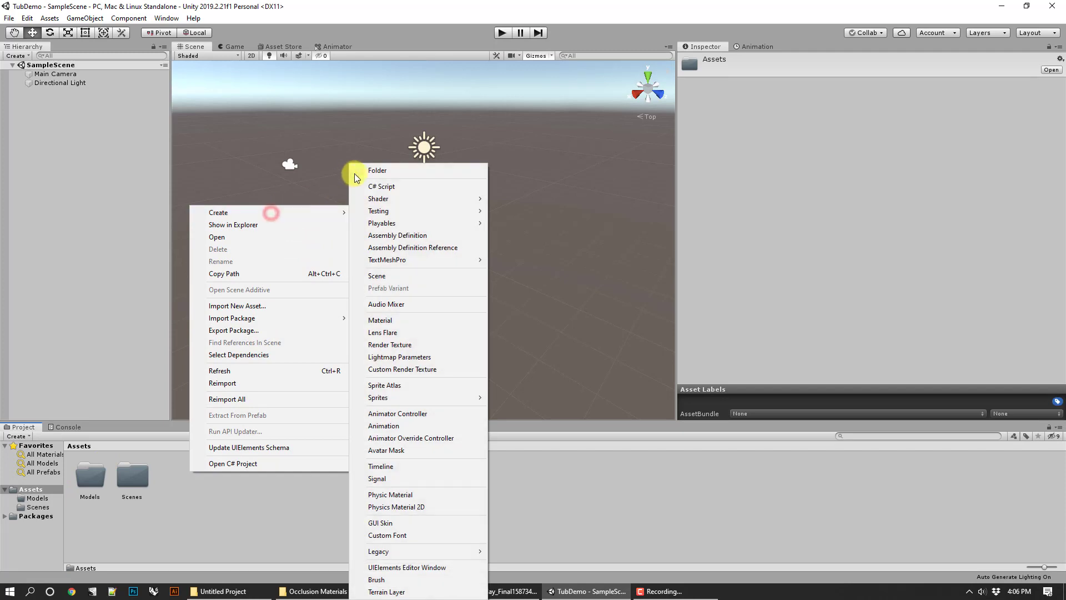
pyautogui.click(355, 172)
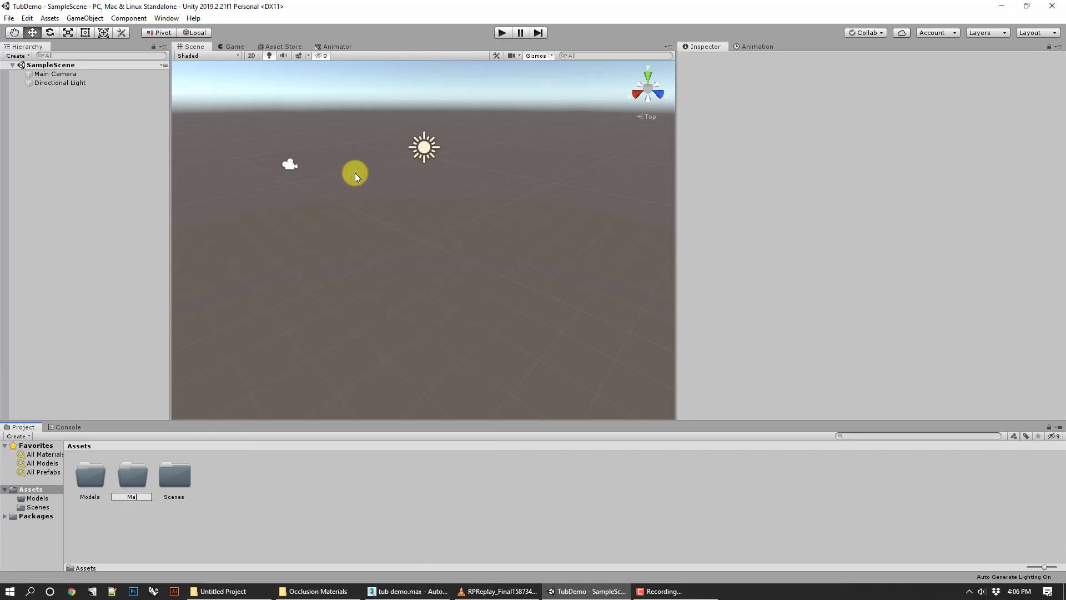
pyautogui.press('Return')
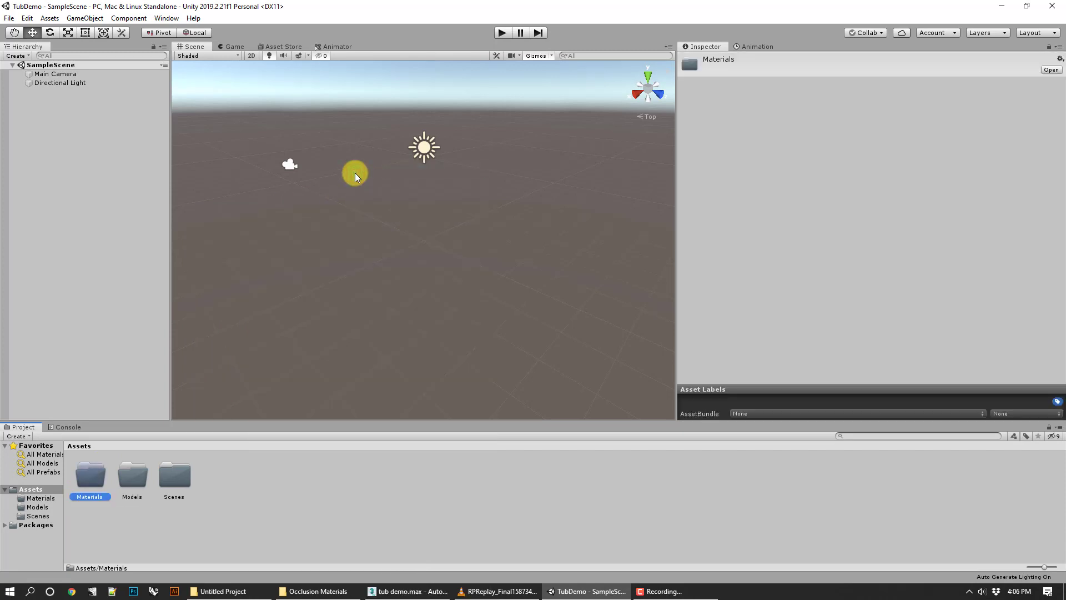
pyautogui.click(381, 462)
# Step: Import unityTub.FBX from the Occlusion Materials folder into the project's Models folder, and minimize the file browser
pyautogui.doubleClick(135, 475)
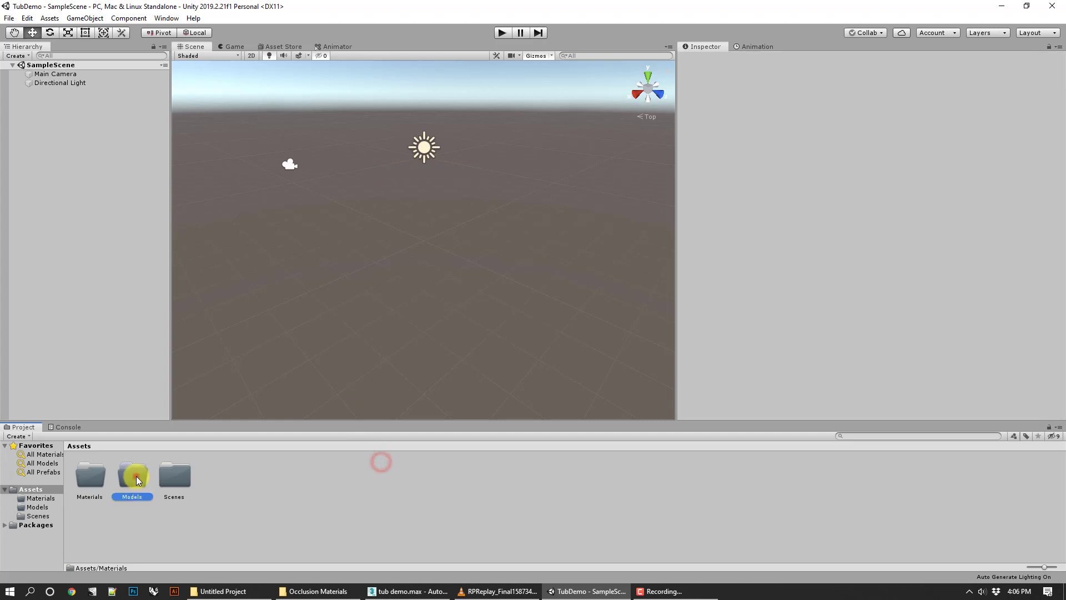
pyautogui.click(314, 591)
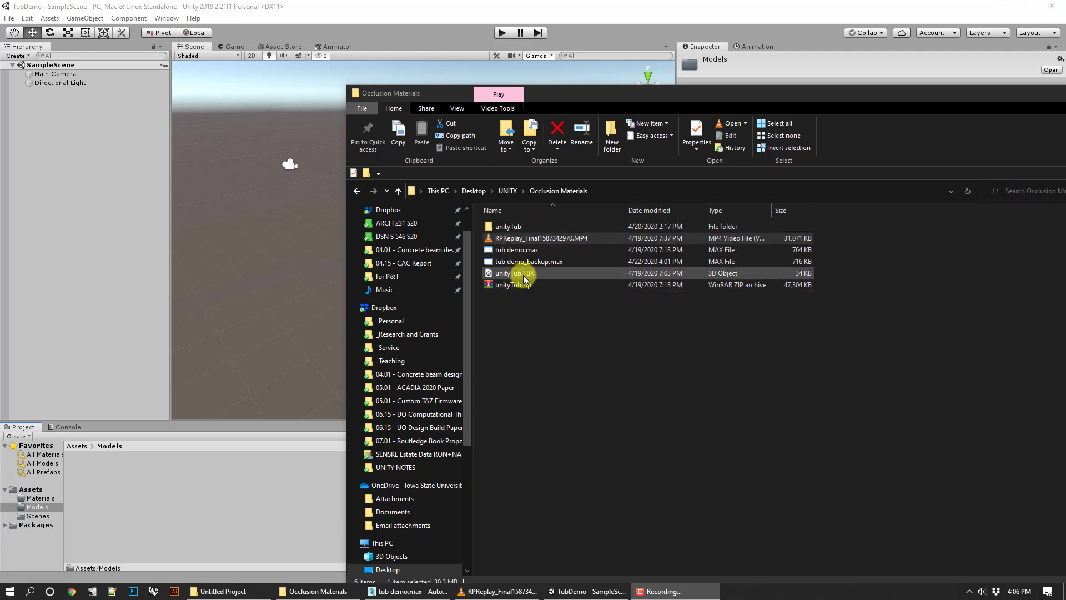
pyautogui.moveTo(515, 274); pyautogui.dragTo(146, 498)
pyautogui.moveTo(973, 94); pyautogui.dragTo(530, 121)
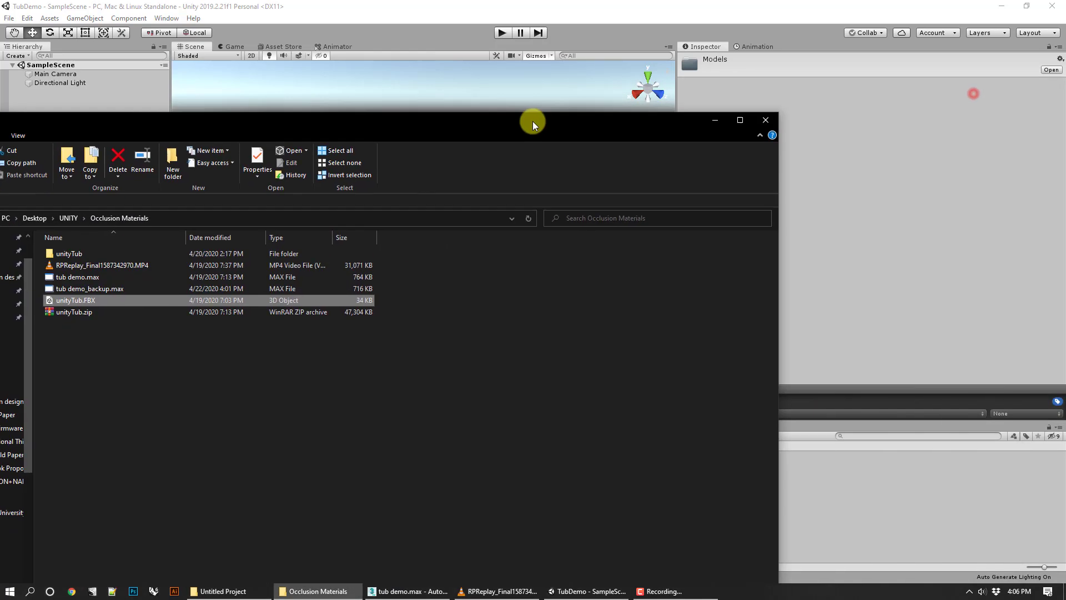
pyautogui.click(712, 121)
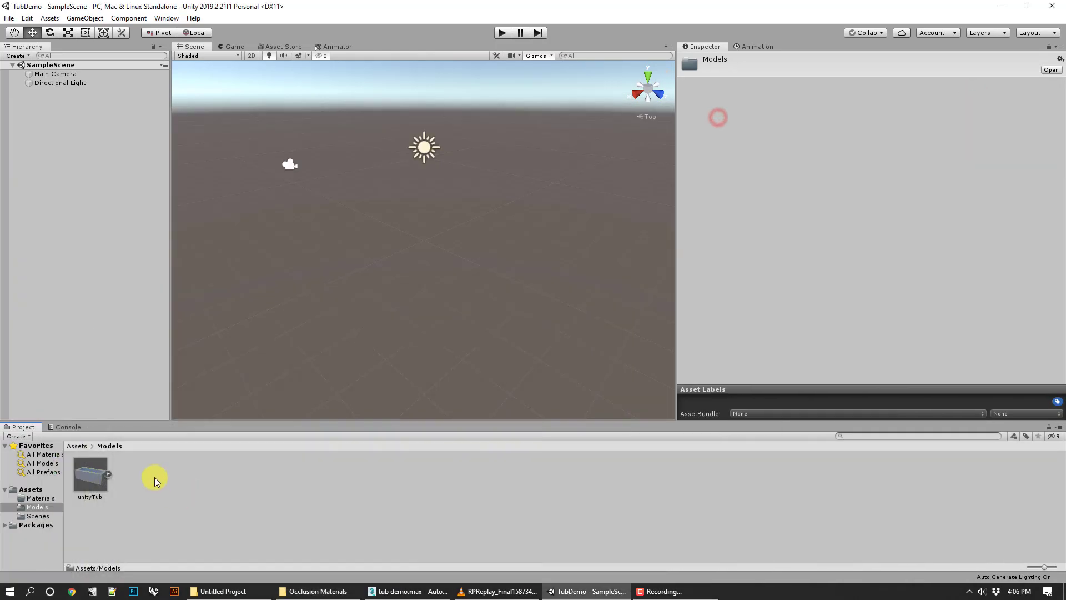
# Step: Extract the embedded materials of the unityTub model into the Assets/Materials folder
pyautogui.click(108, 471)
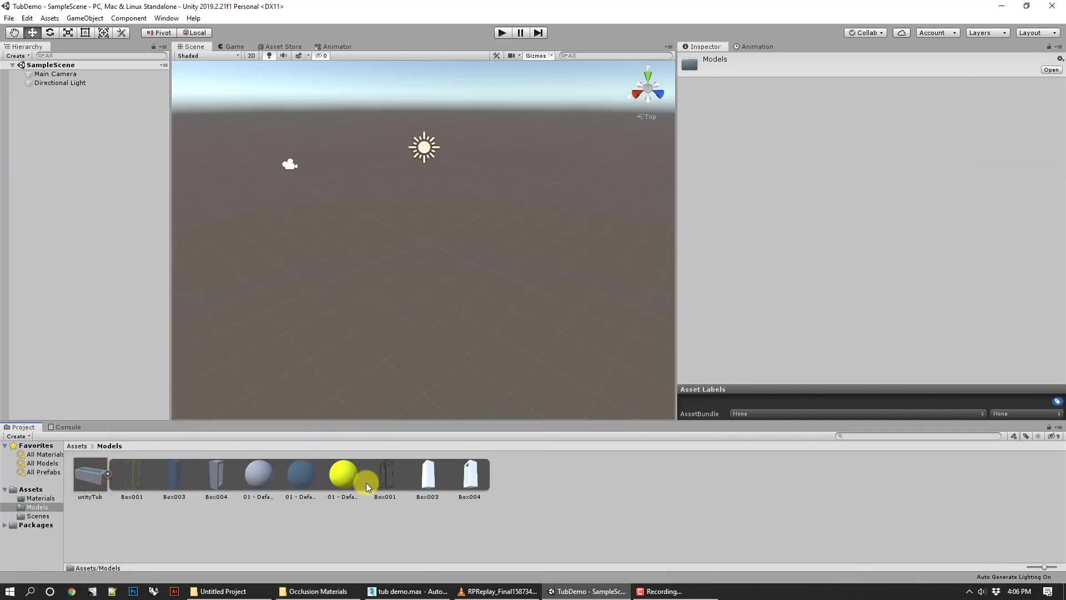
pyautogui.click(90, 476)
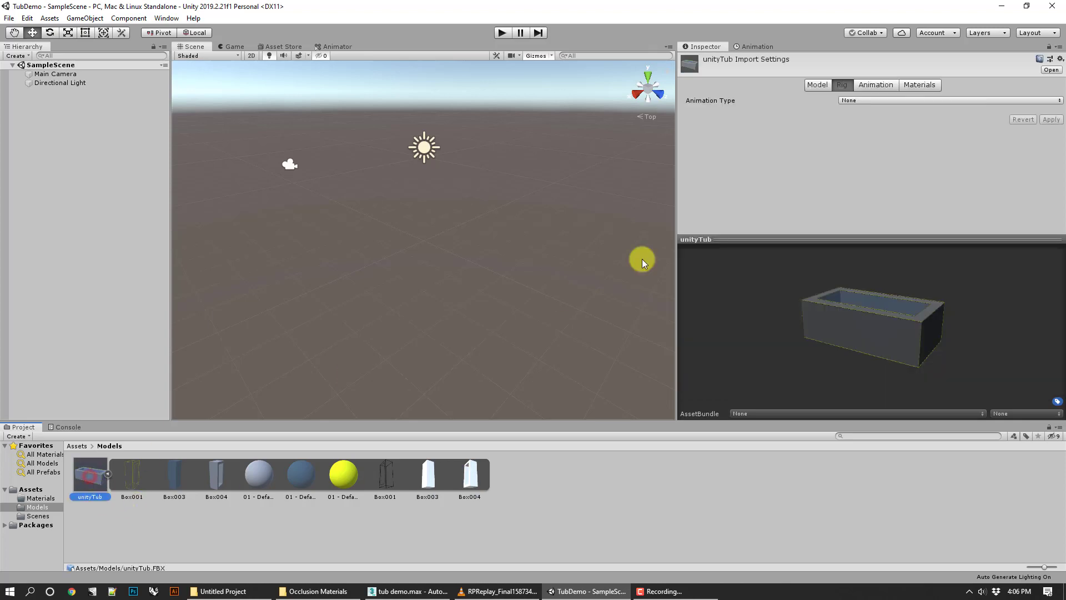
pyautogui.click(910, 85)
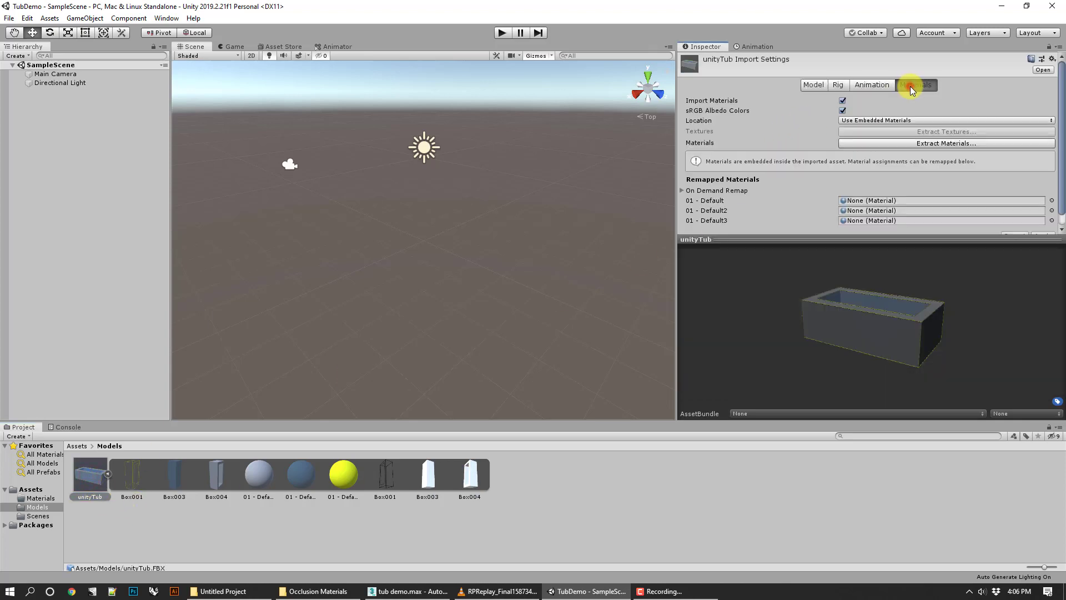
pyautogui.click(928, 145)
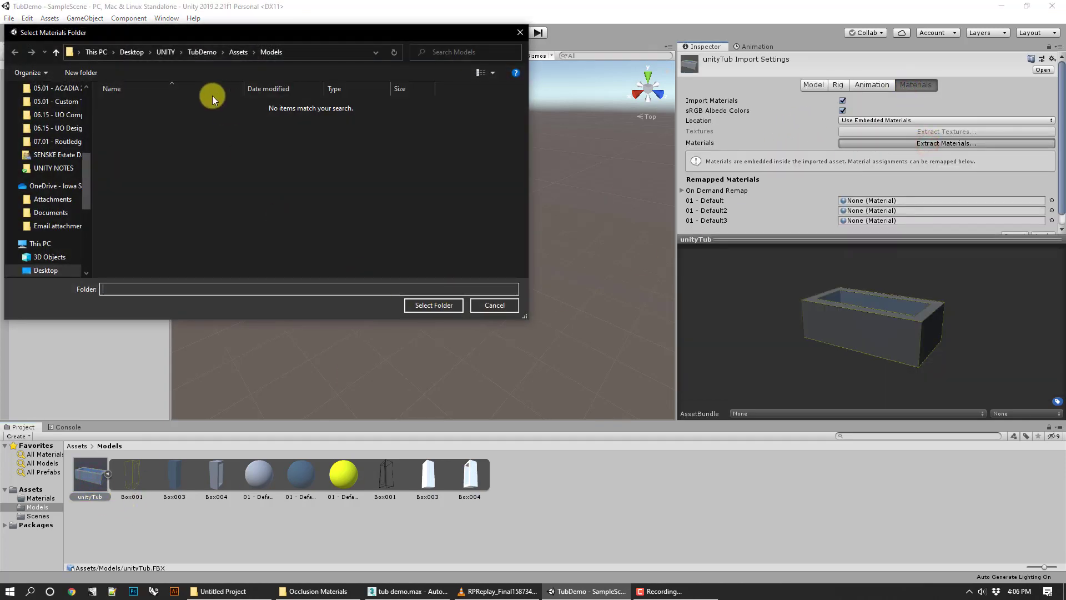
pyautogui.click(239, 52)
pyautogui.click(135, 103)
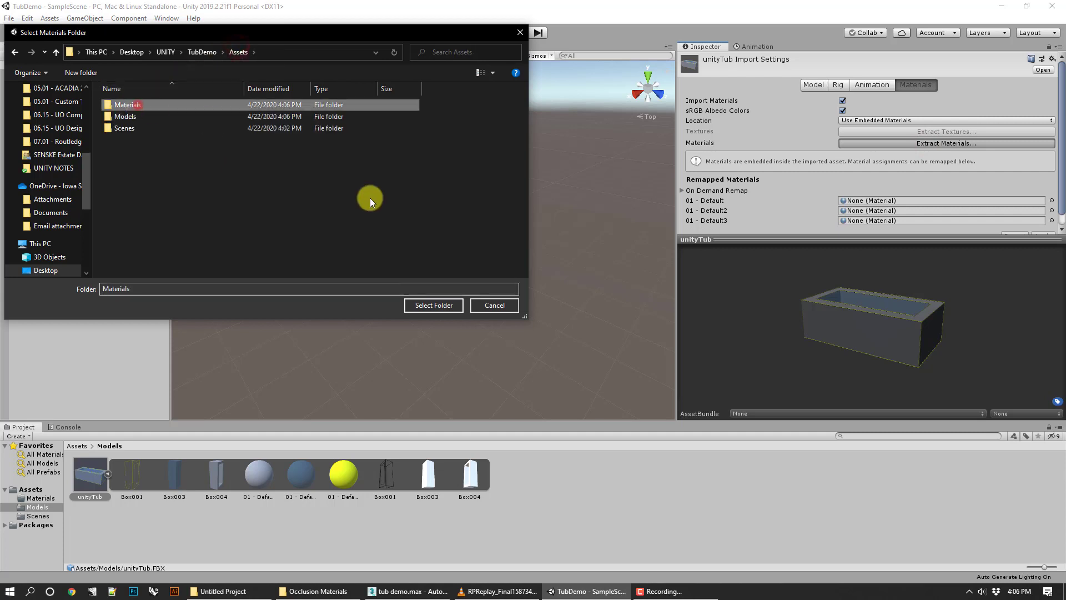
pyautogui.click(436, 305)
pyautogui.click(707, 540)
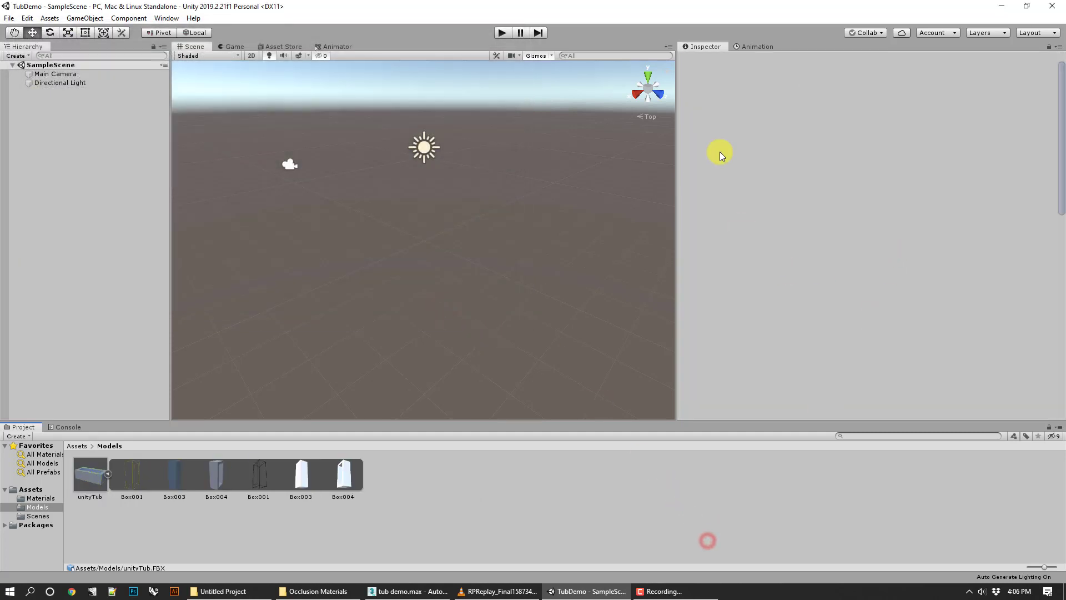
# Step: Compare unityTub's remapped materials with the extracted ones in the Materials folder, and return to the Assets folder
pyautogui.click(93, 470)
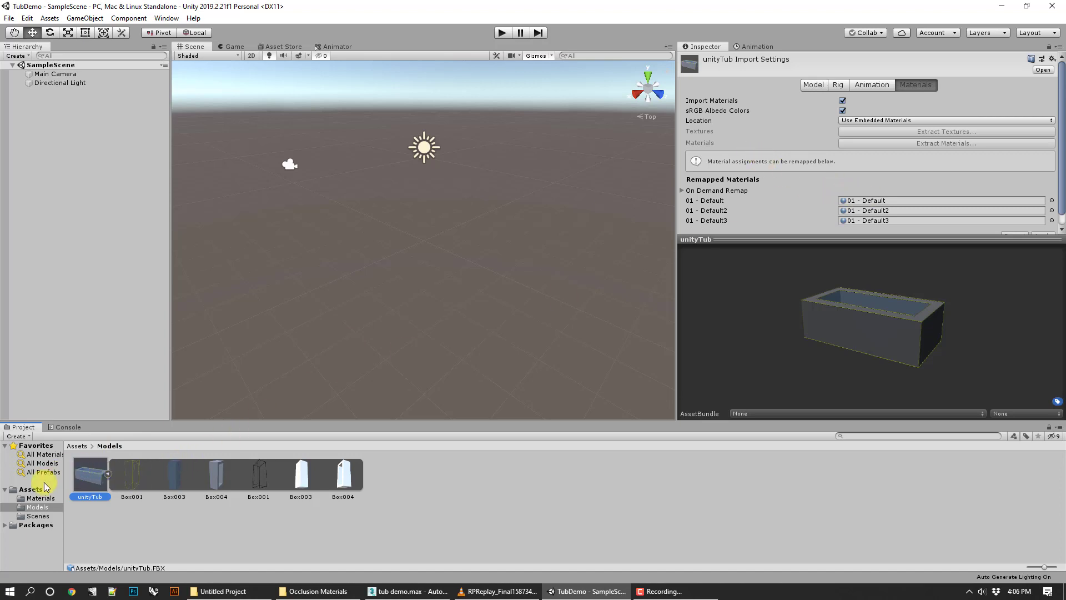
pyautogui.click(37, 499)
pyautogui.moveTo(90, 475); pyautogui.dragTo(876, 192)
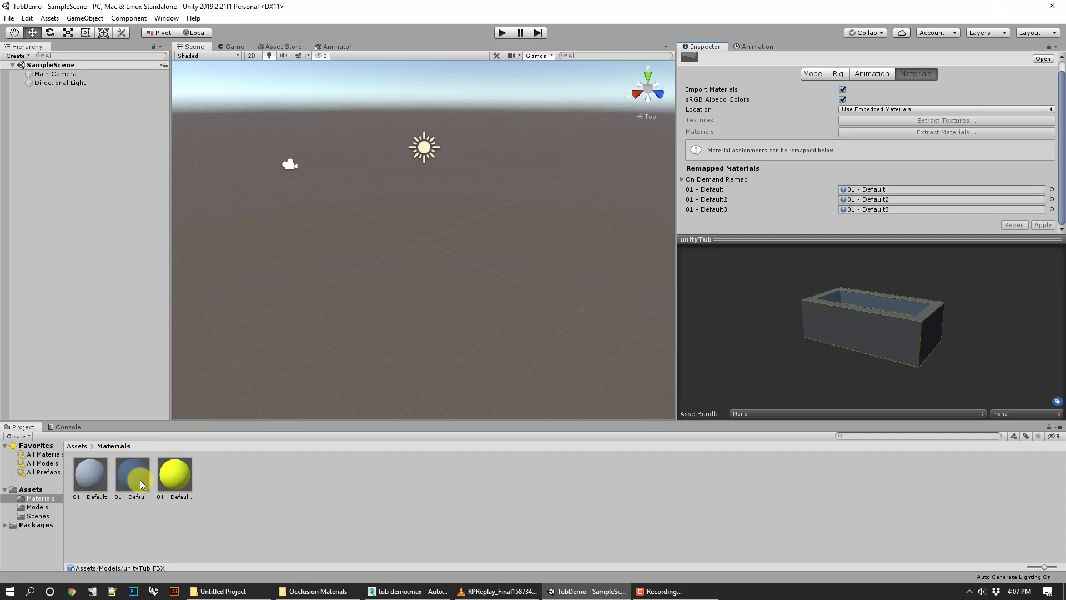
pyautogui.click(540, 300)
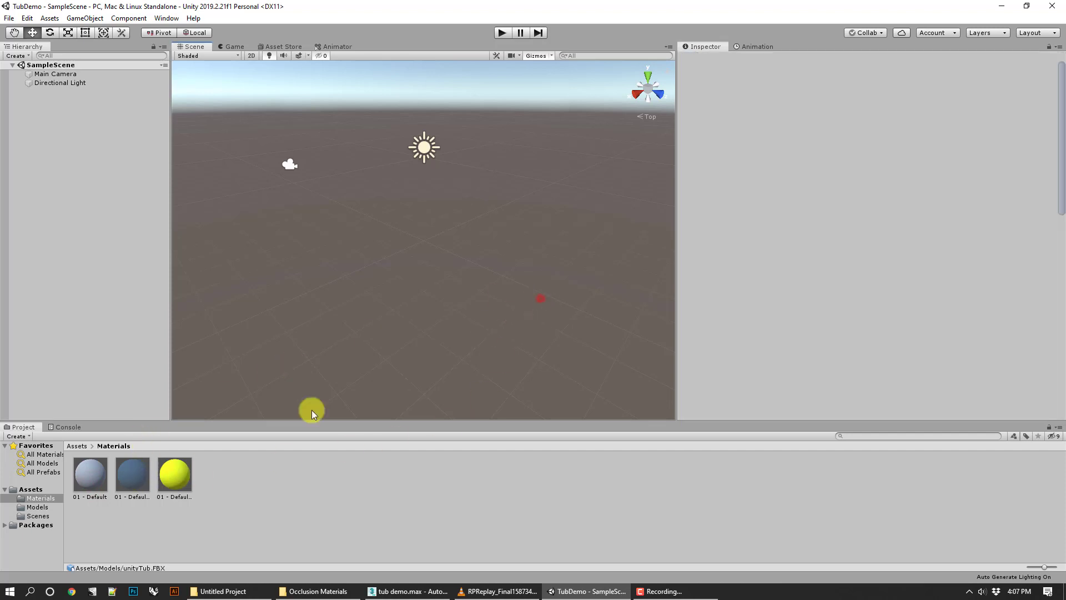
pyautogui.click(19, 489)
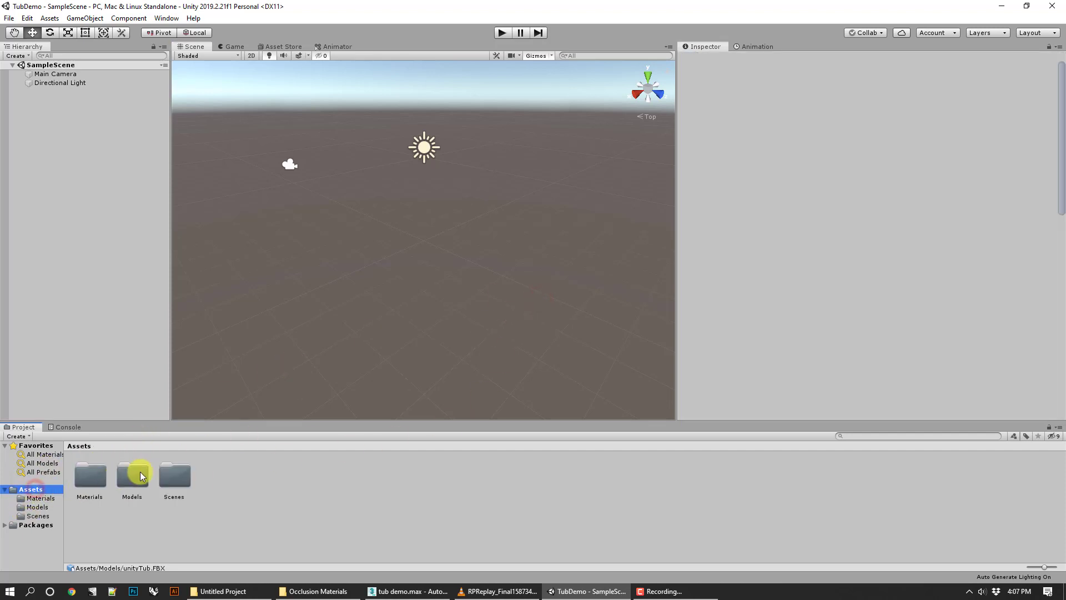
# Step: Place the unityTub model from the Models folder in the scene
pyautogui.doubleClick(134, 477)
pyautogui.click(86, 481)
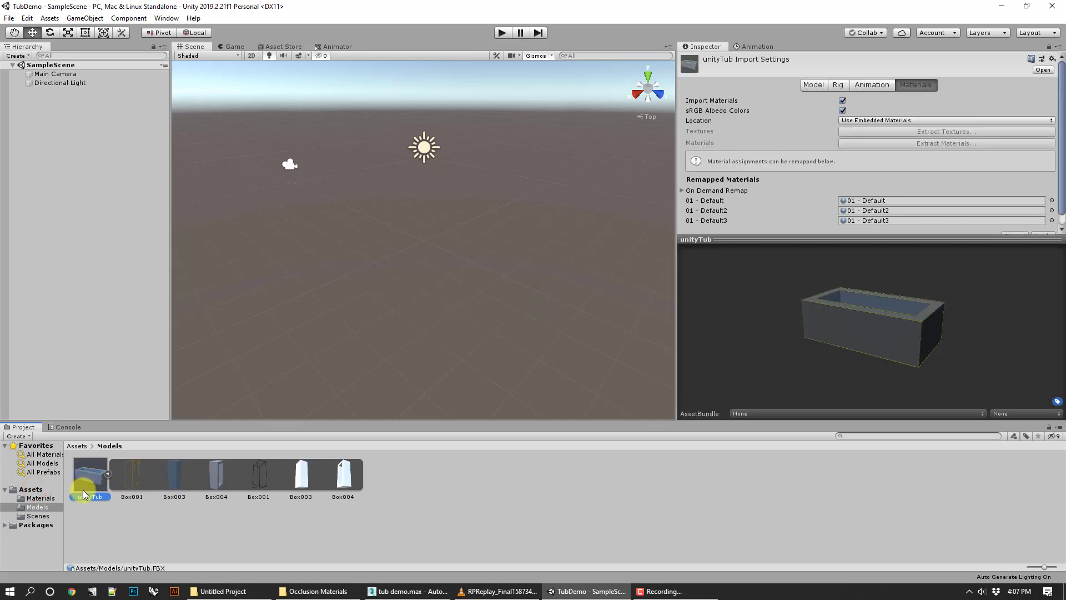
pyautogui.moveTo(82, 489); pyautogui.dragTo(418, 243)
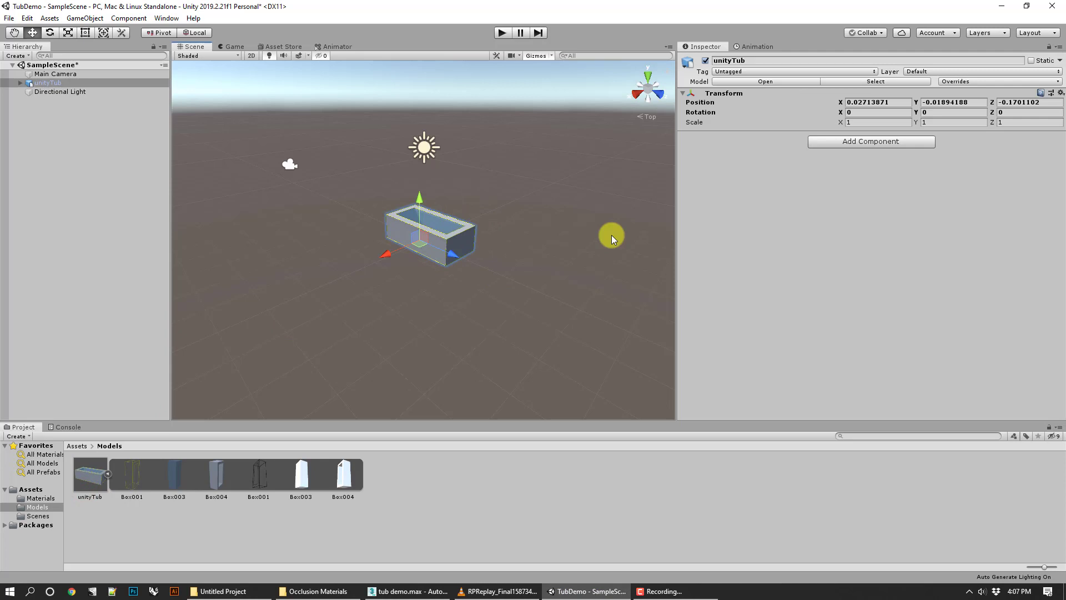
# Step: Set unityTub's position to X 0, Y -0.5 and Z 0, and deselect it
pyautogui.click(903, 100)
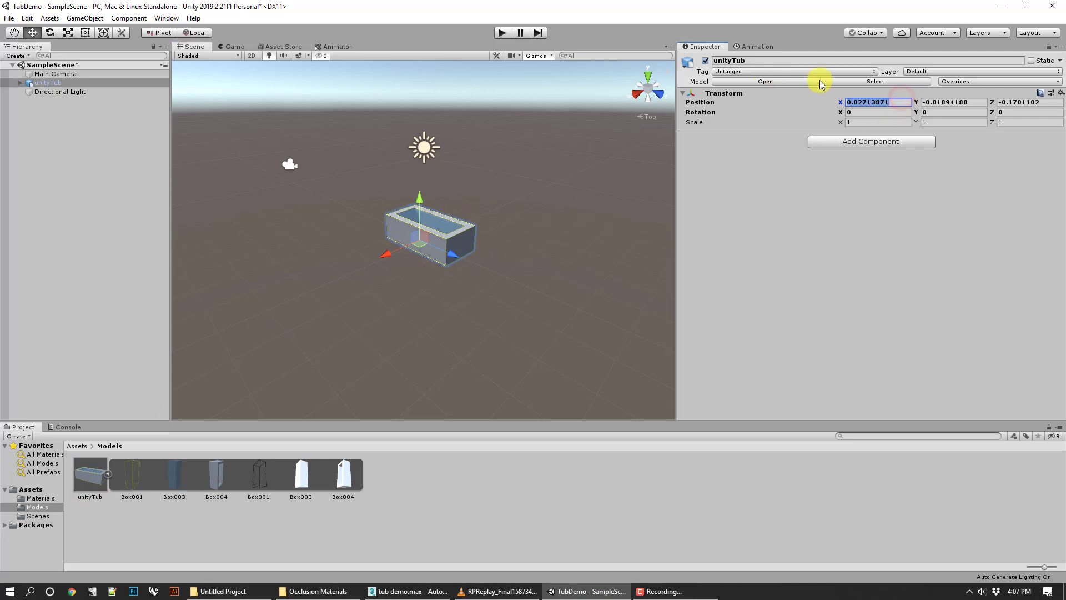
pyautogui.write('0')
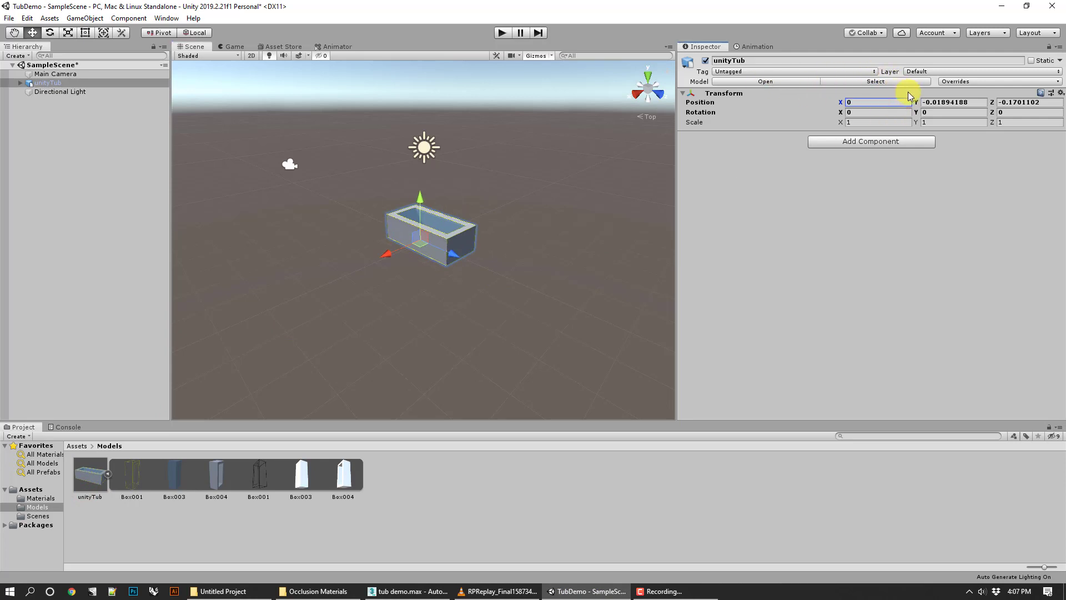
pyautogui.click(971, 103)
pyautogui.write('0')
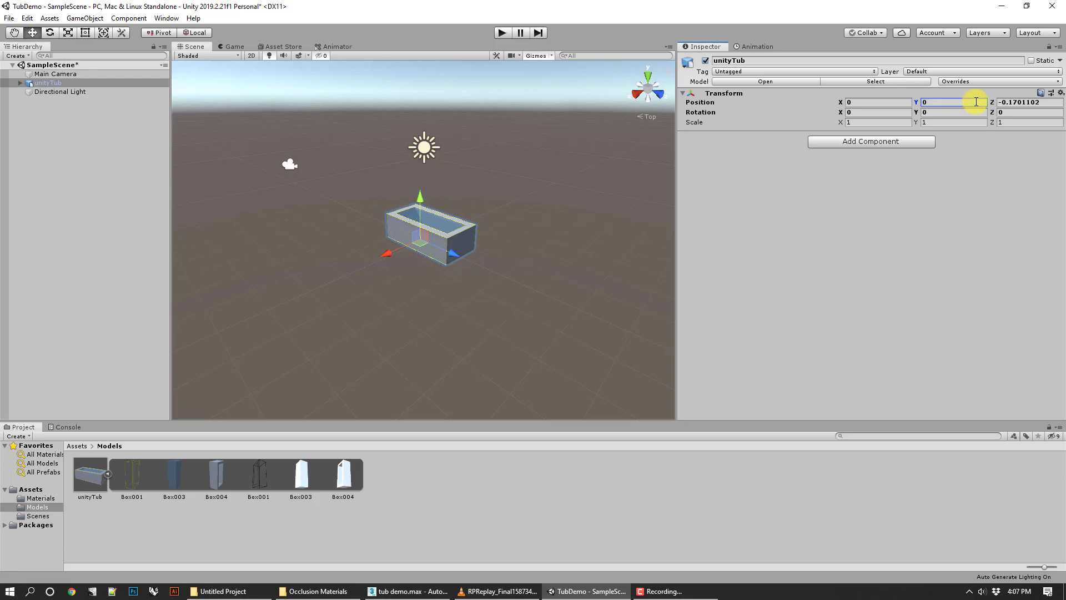
pyautogui.click(1048, 102)
pyautogui.write('0')
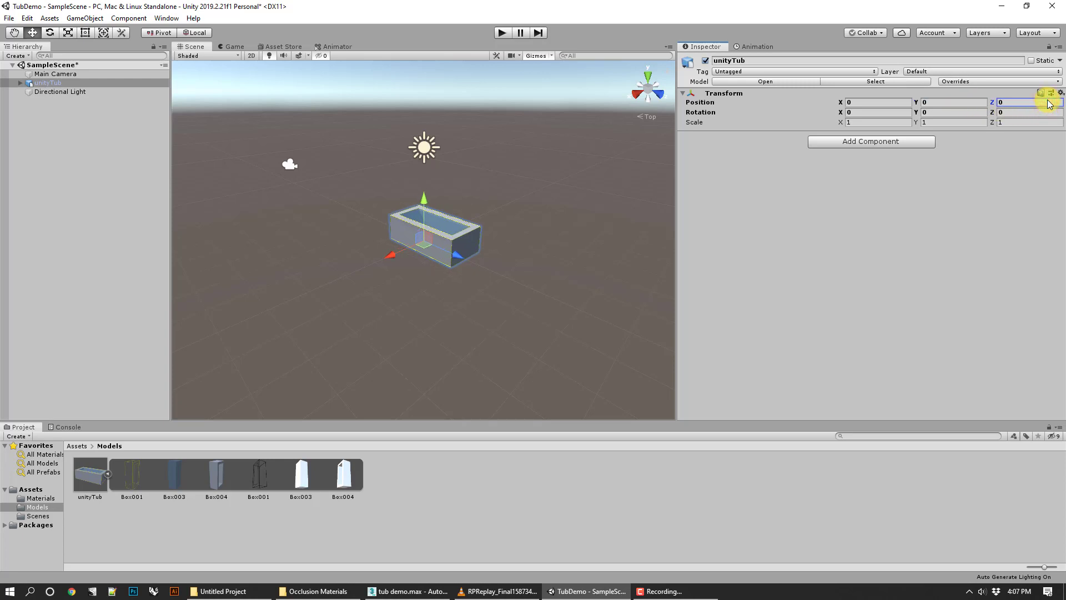
pyautogui.click(956, 103)
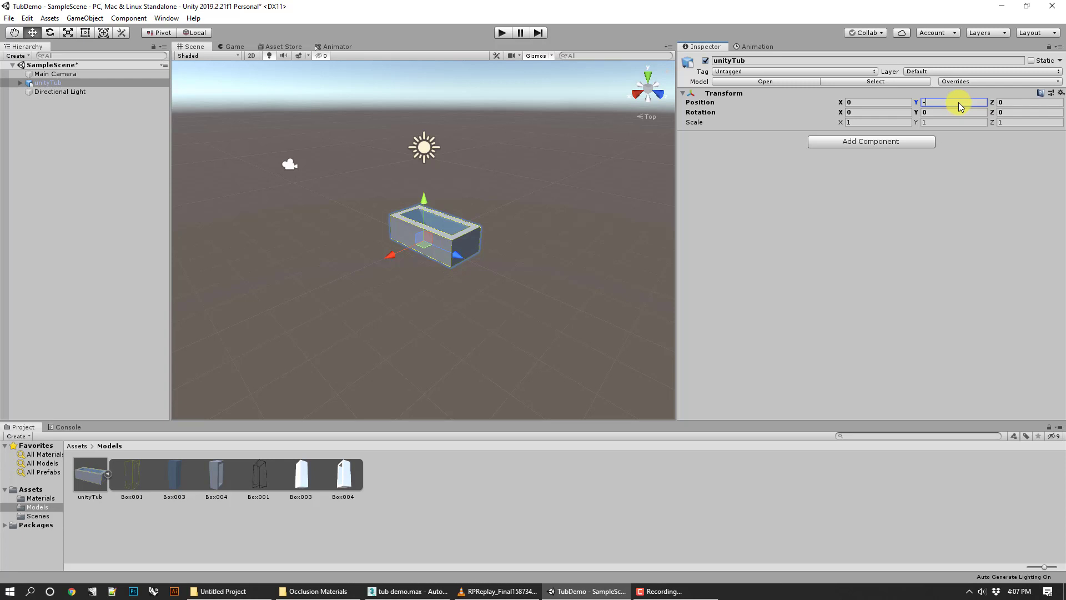
pyautogui.write('-.5')
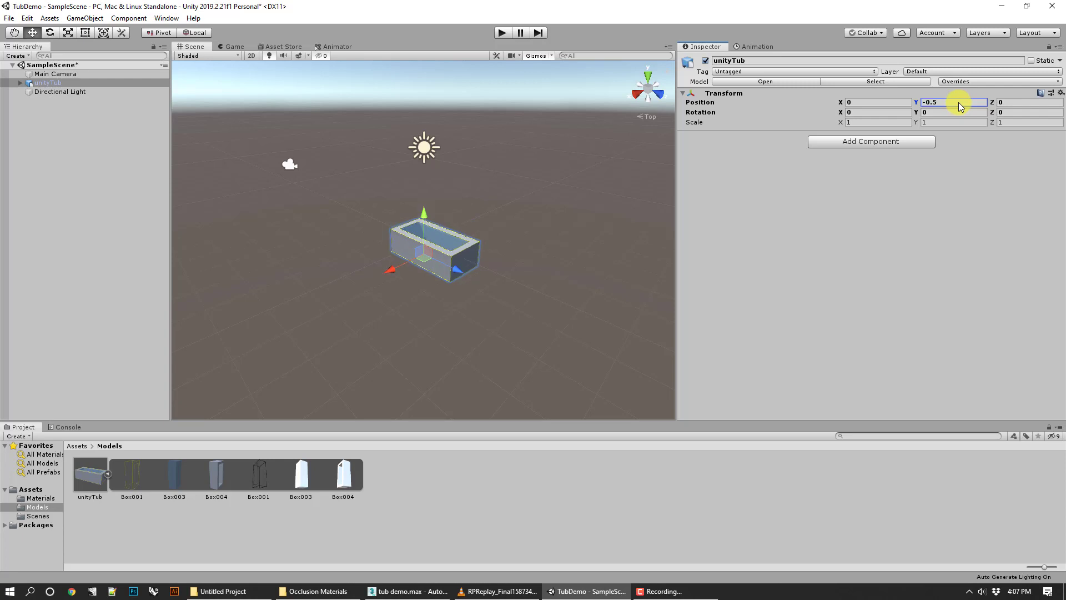
pyautogui.click(469, 171)
# Step: Move the Main Camera closer to the tub, to about Y 0.92 and Z -2.63
pyautogui.click(286, 167)
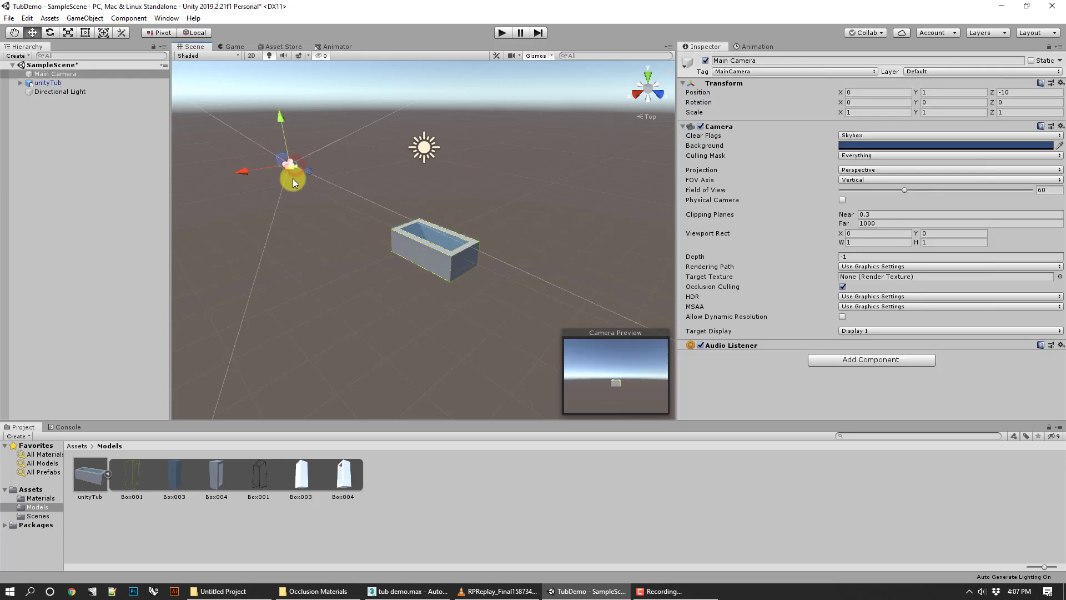
pyautogui.moveTo(293, 181); pyautogui.dragTo(368, 160)
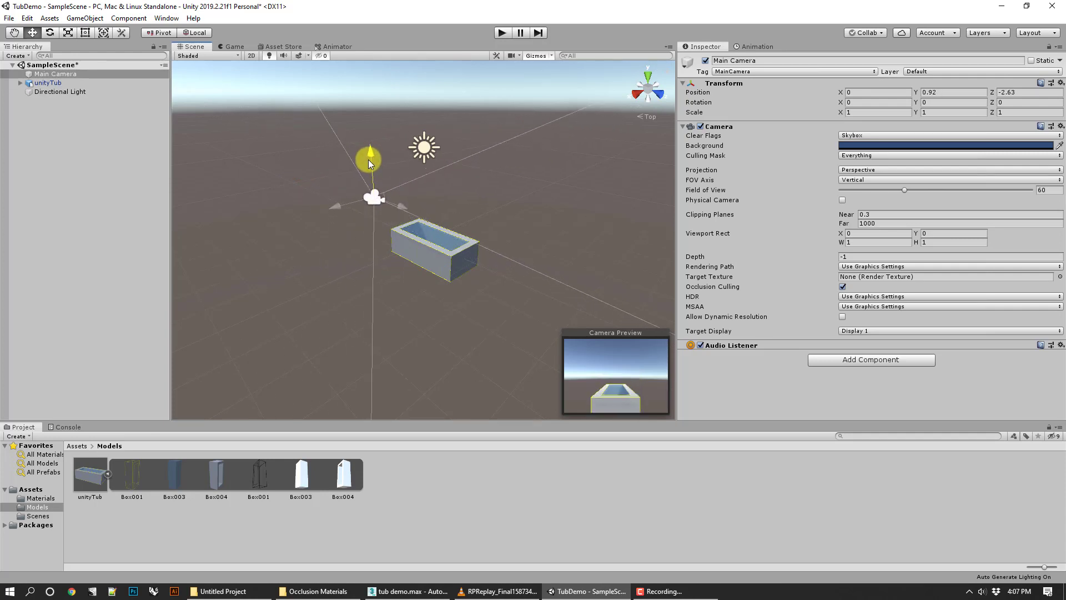
pyautogui.click(541, 178)
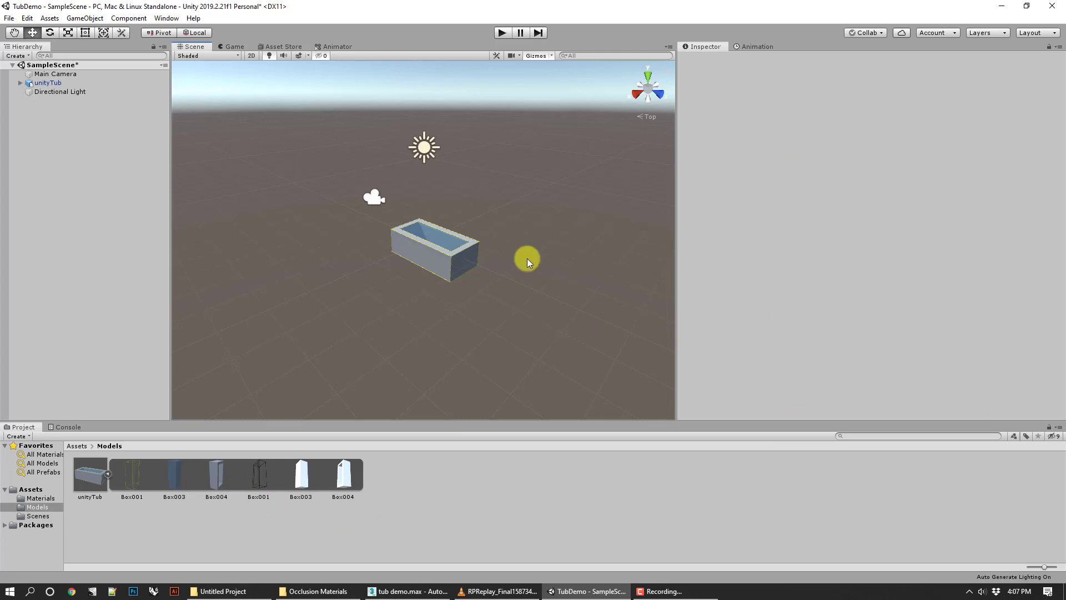
# Step: Change the shader of the 01 - Default material in the Materials folder to VR/SpatialMapping/Occlusion
pyautogui.click(42, 500)
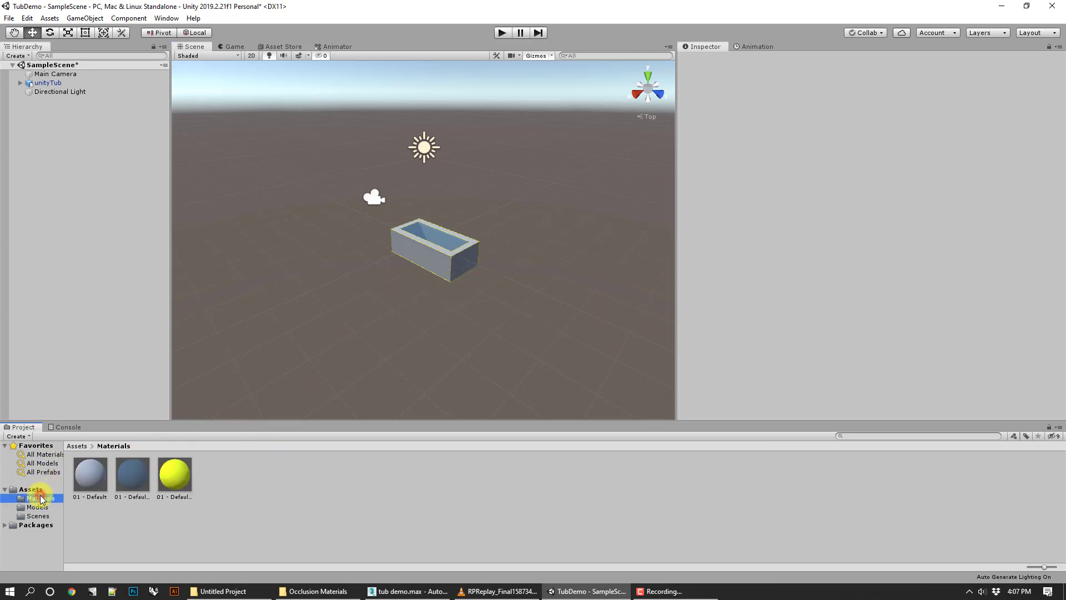
pyautogui.click(99, 485)
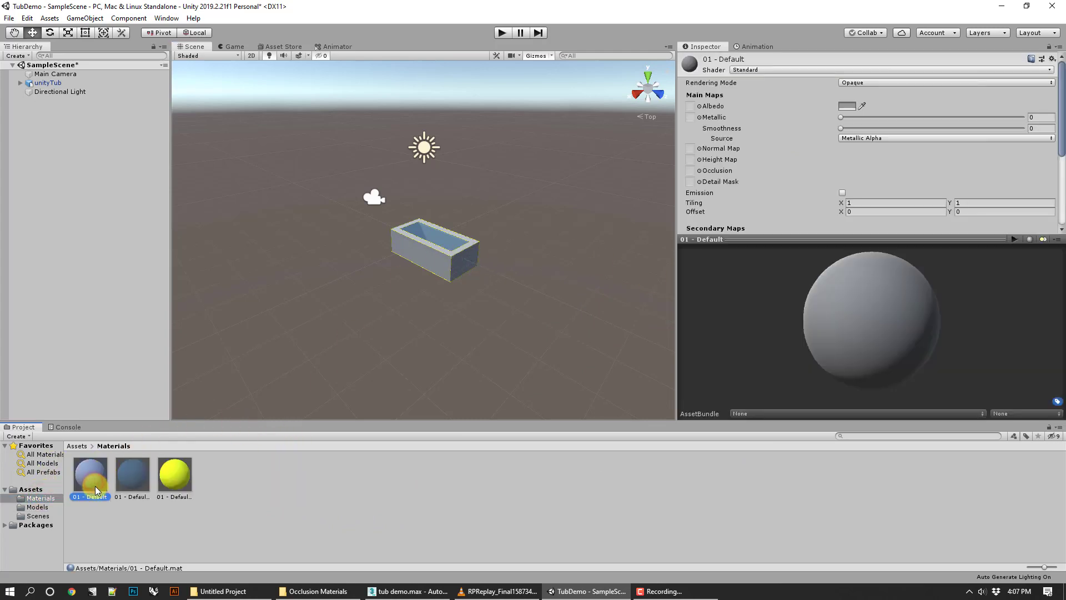
pyautogui.moveTo(95, 490); pyautogui.dragTo(421, 263)
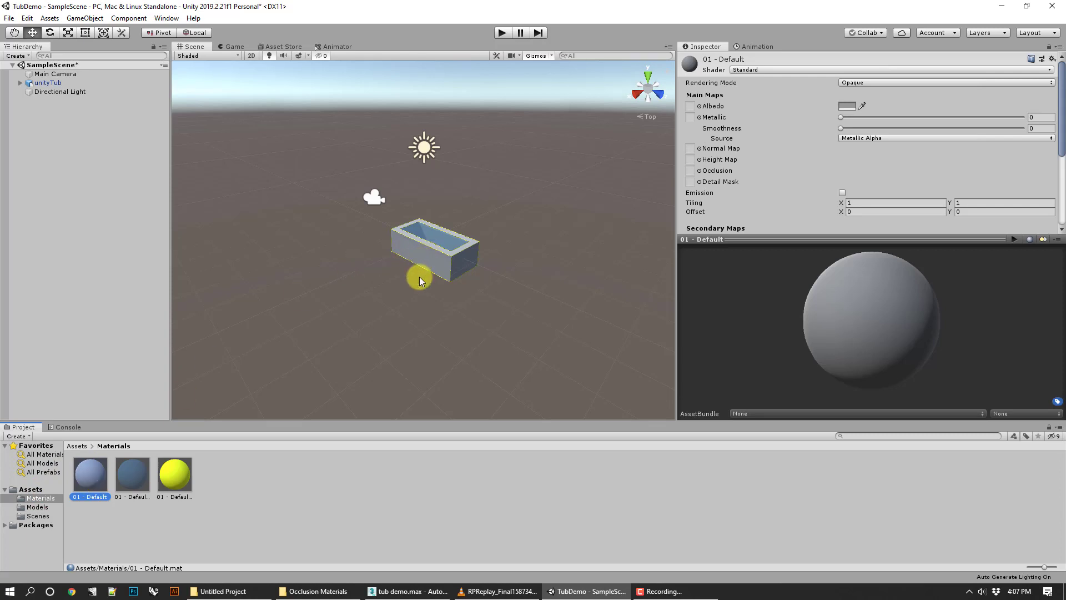
pyautogui.click(740, 70)
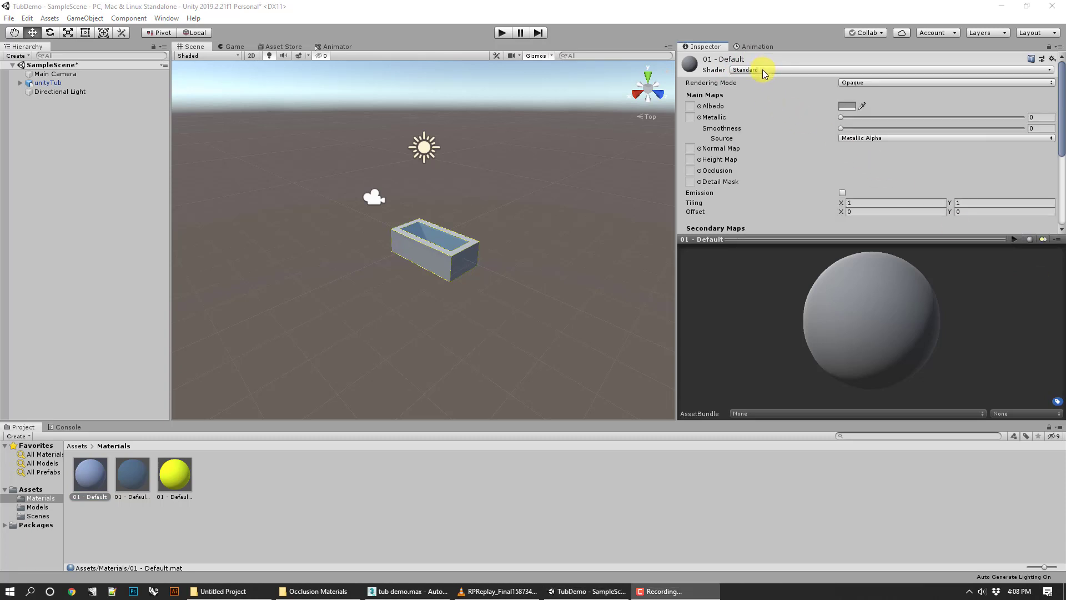
pyautogui.click(764, 70)
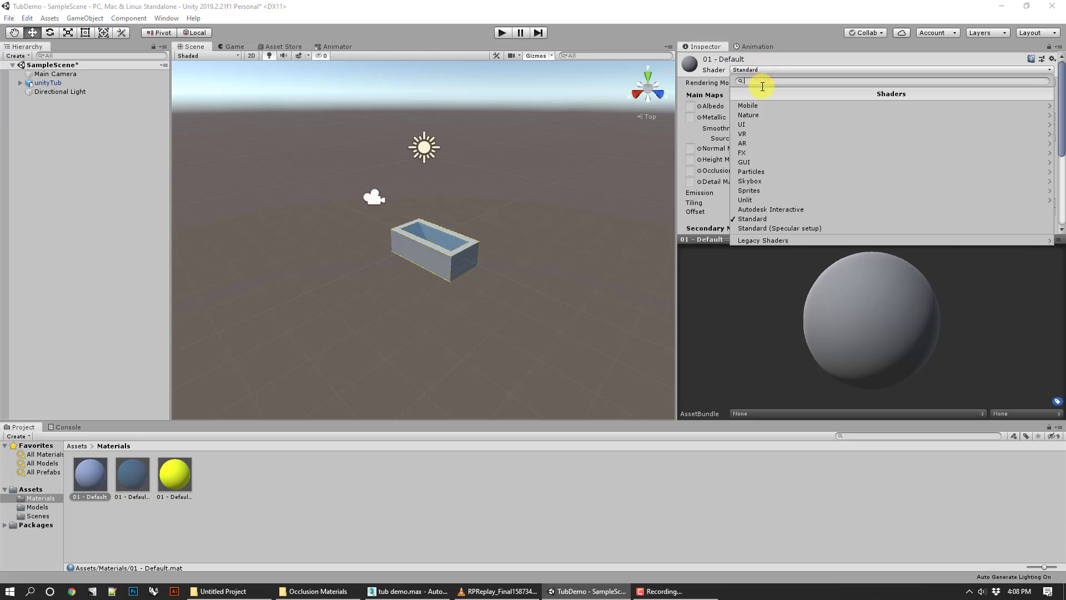
pyautogui.write('occ')
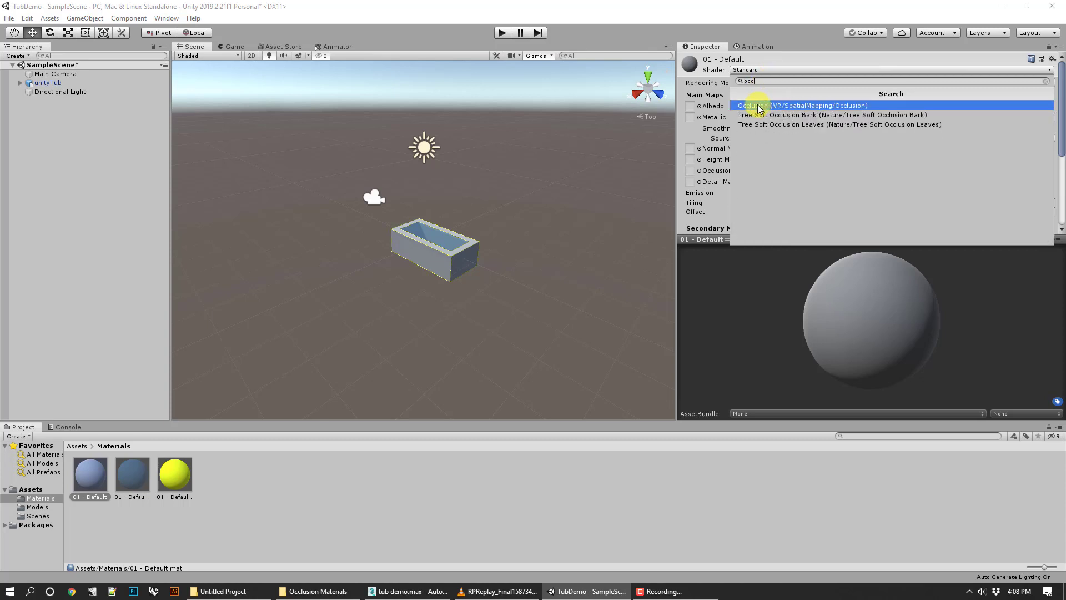
pyautogui.click(759, 107)
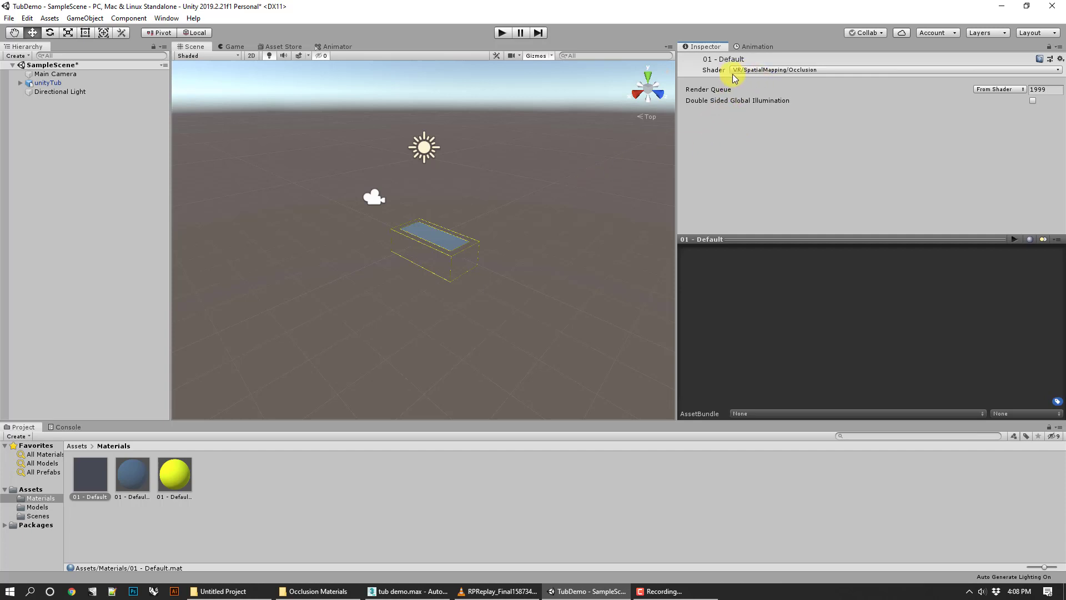
pyautogui.click(545, 185)
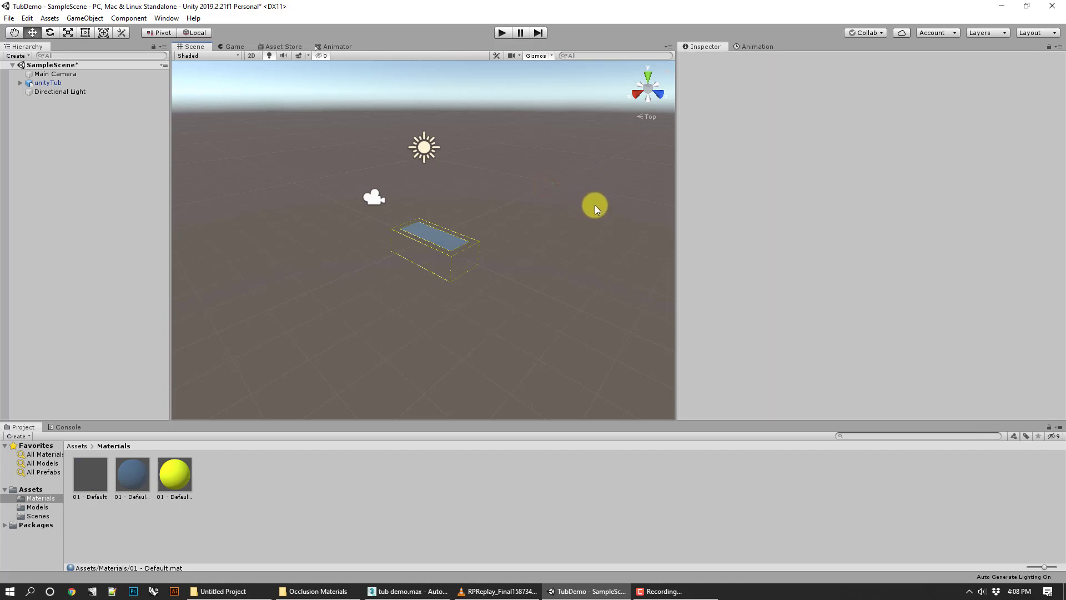
# Step: Add a 3D sphere to the scene and lower it into the tub to a Y position of about -0.45
pyautogui.scroll(2, 436, 223)
pyautogui.scroll(8, 436, 223)
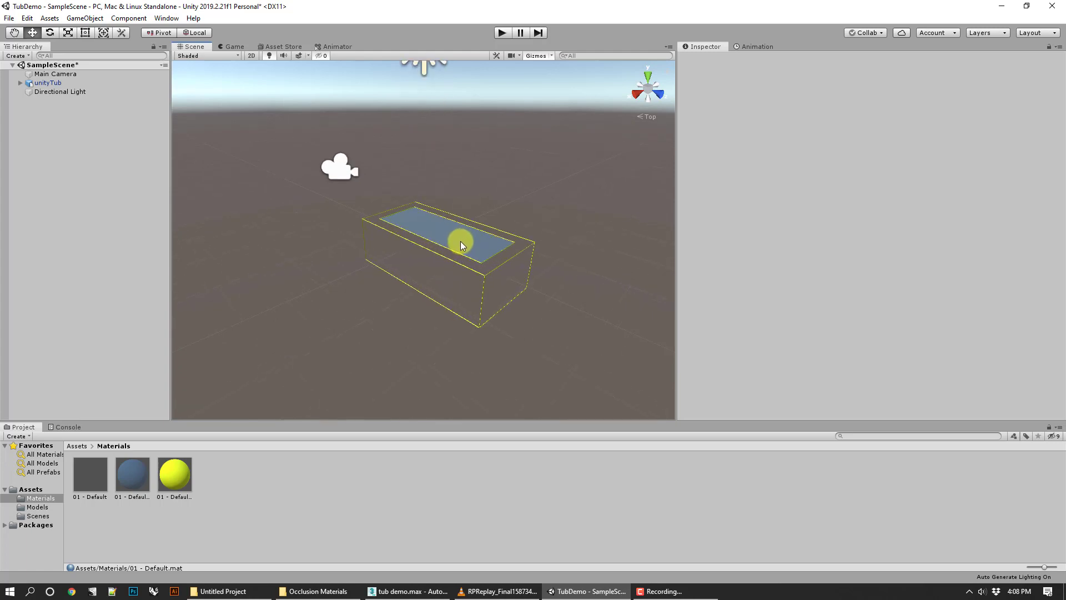
pyautogui.moveTo(396, 194); pyautogui.dragTo(434, 189, button='middle')
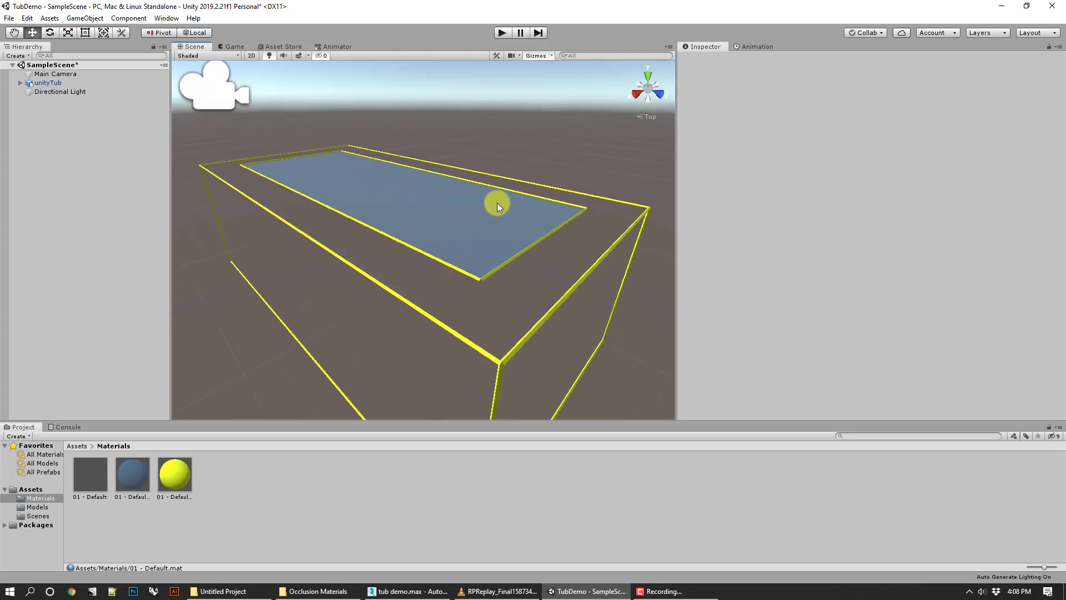
pyautogui.moveTo(497, 203); pyautogui.dragTo(538, 238, button='middle')
pyautogui.scroll(-4, 538, 237)
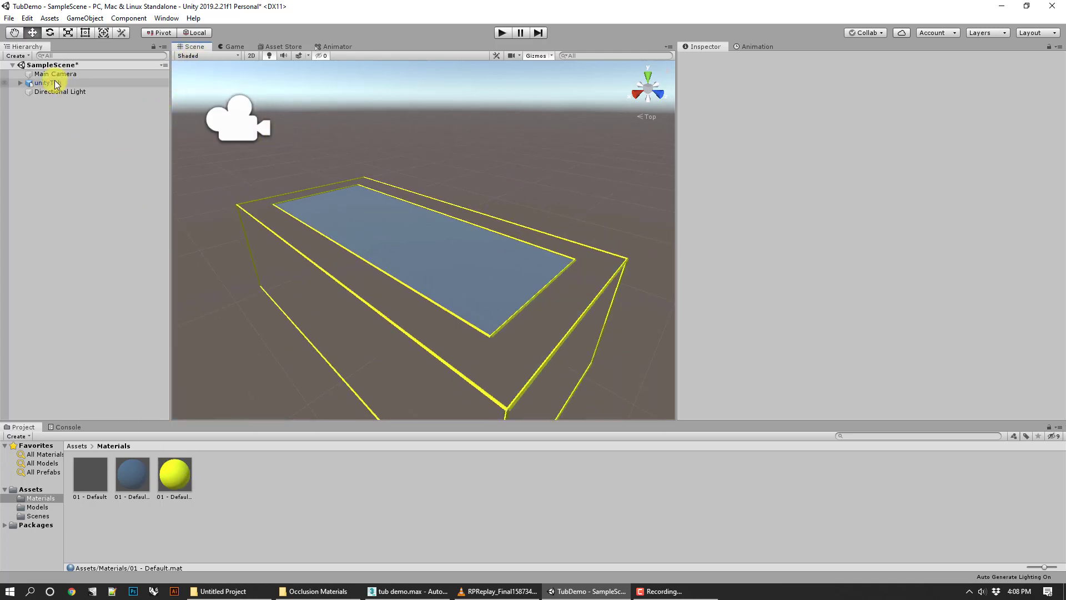
pyautogui.rightClick(82, 160)
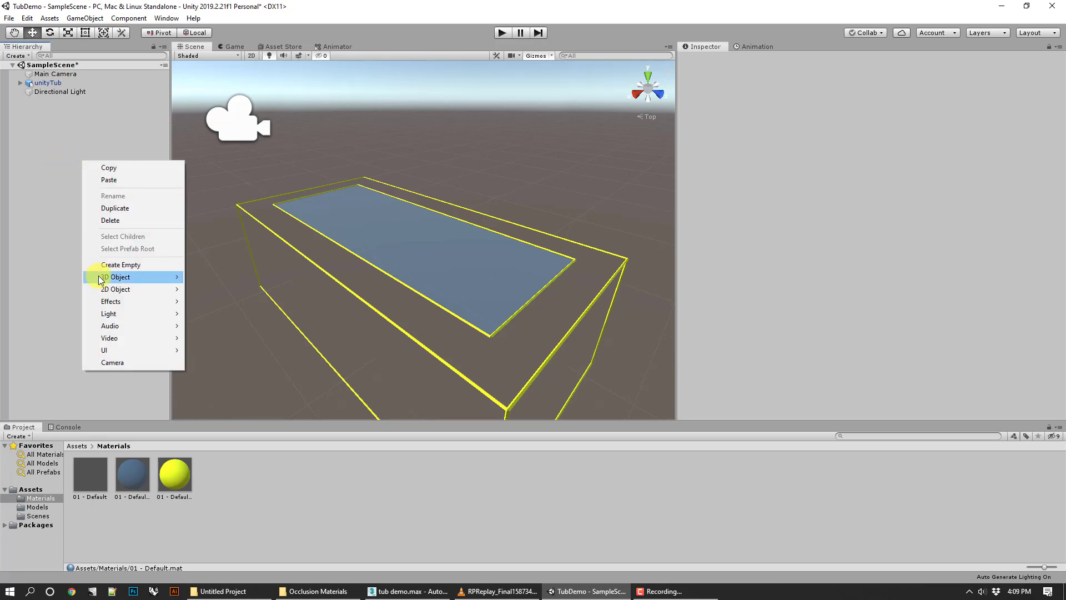
pyautogui.moveTo(89, 277)
pyautogui.click(221, 287)
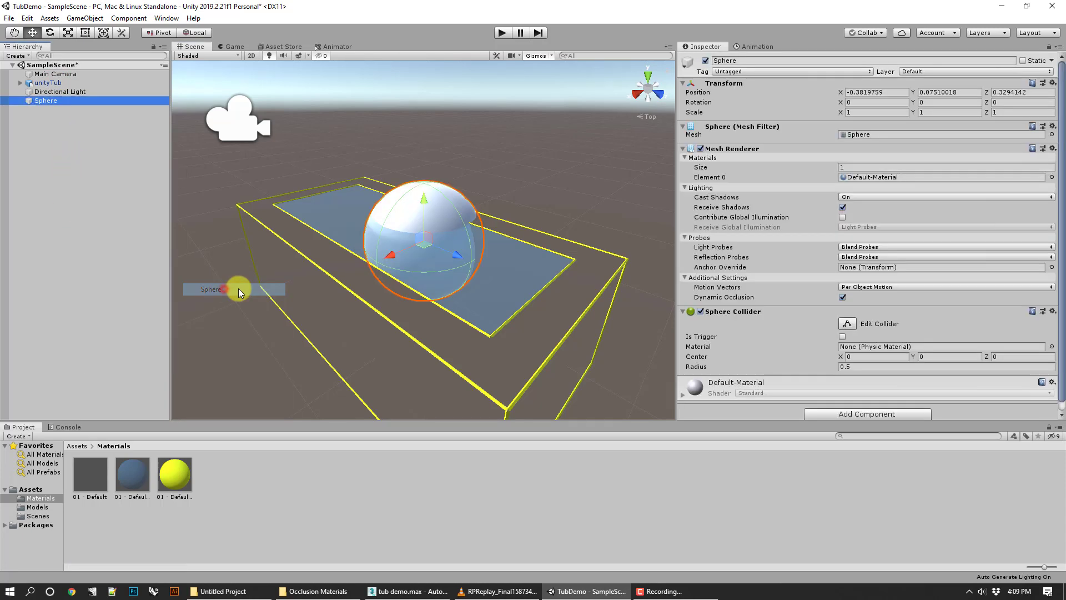
pyautogui.click(479, 171)
pyautogui.click(432, 214)
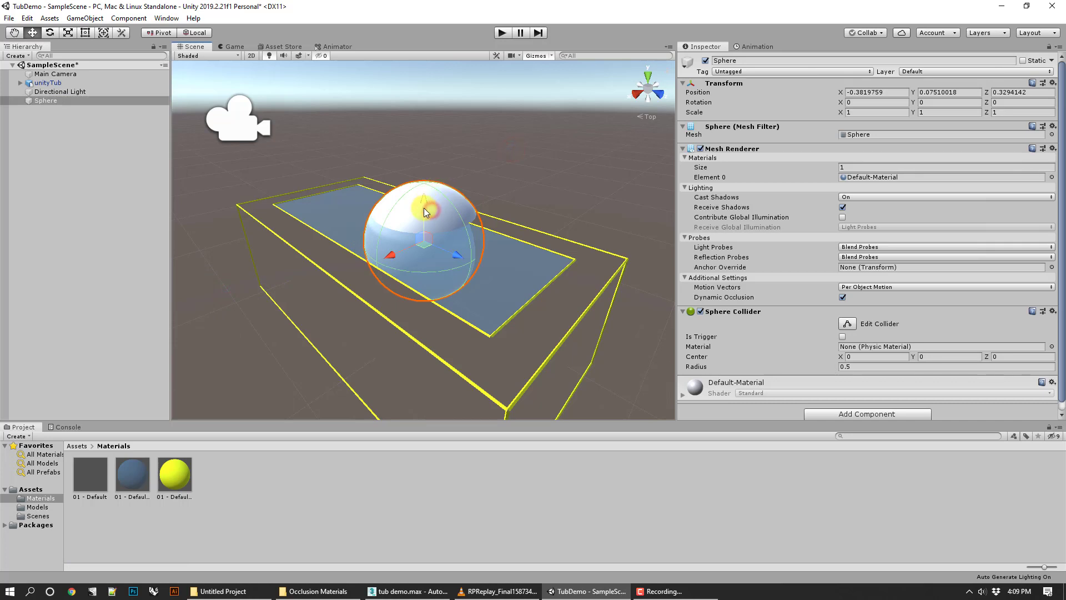
pyautogui.moveTo(424, 210); pyautogui.dragTo(425, 263)
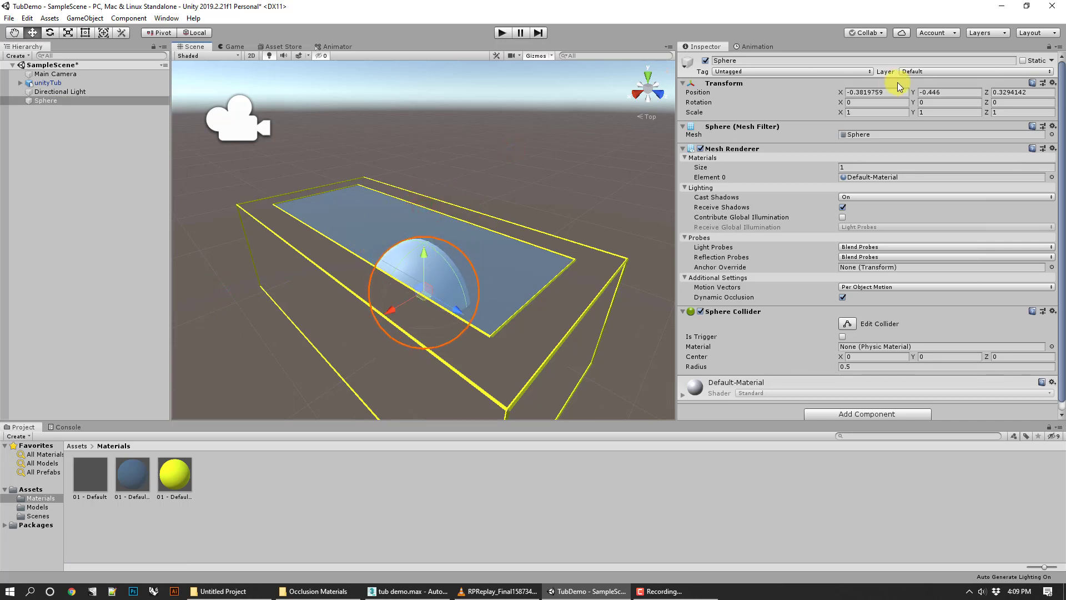
# Step: Scale the sphere to 0.5 on the X, Y and Z axes and deselect it
pyautogui.click(933, 112)
pyautogui.write('.5')
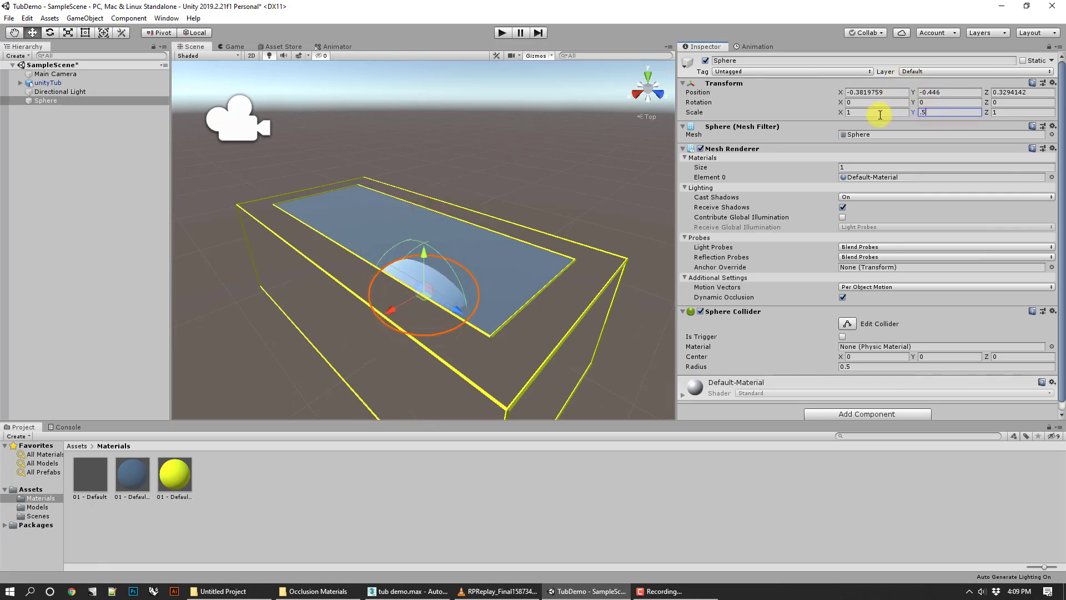
pyautogui.click(878, 112)
pyautogui.write('.5')
pyautogui.click(995, 112)
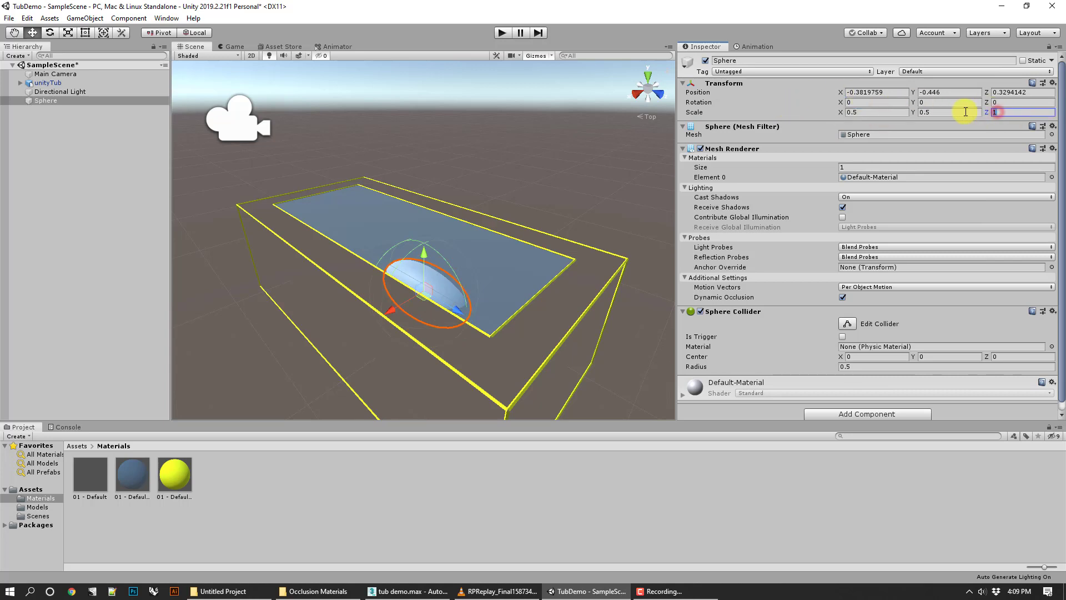
pyautogui.write('.5')
pyautogui.click(556, 124)
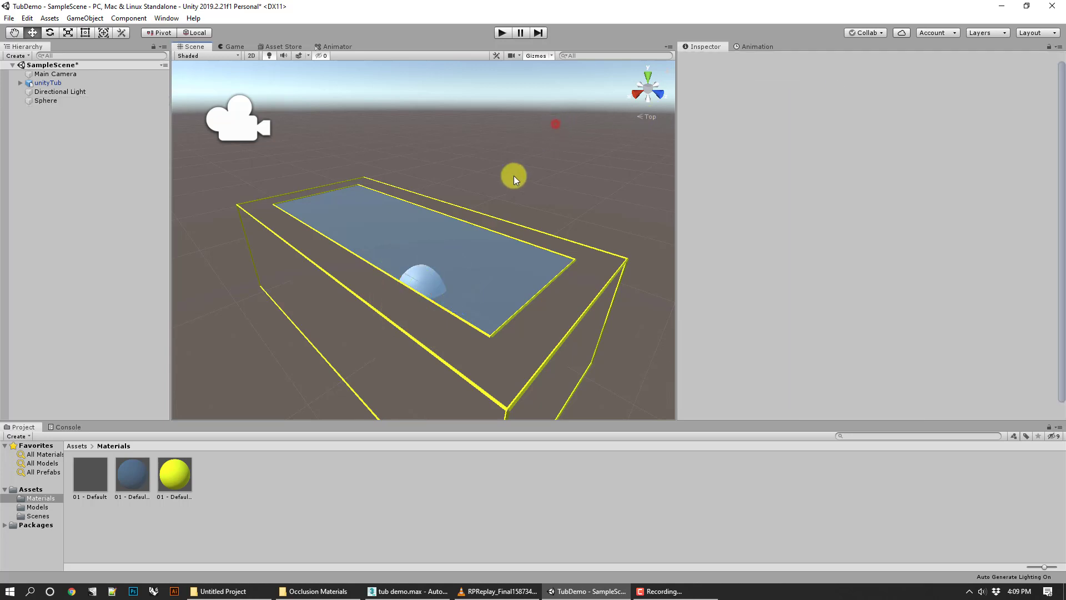
# Step: Raise the sphere inside the tub to a Y position of about -0.19, working from a side view
pyautogui.click(417, 283)
pyautogui.click(431, 277)
pyautogui.click(574, 144)
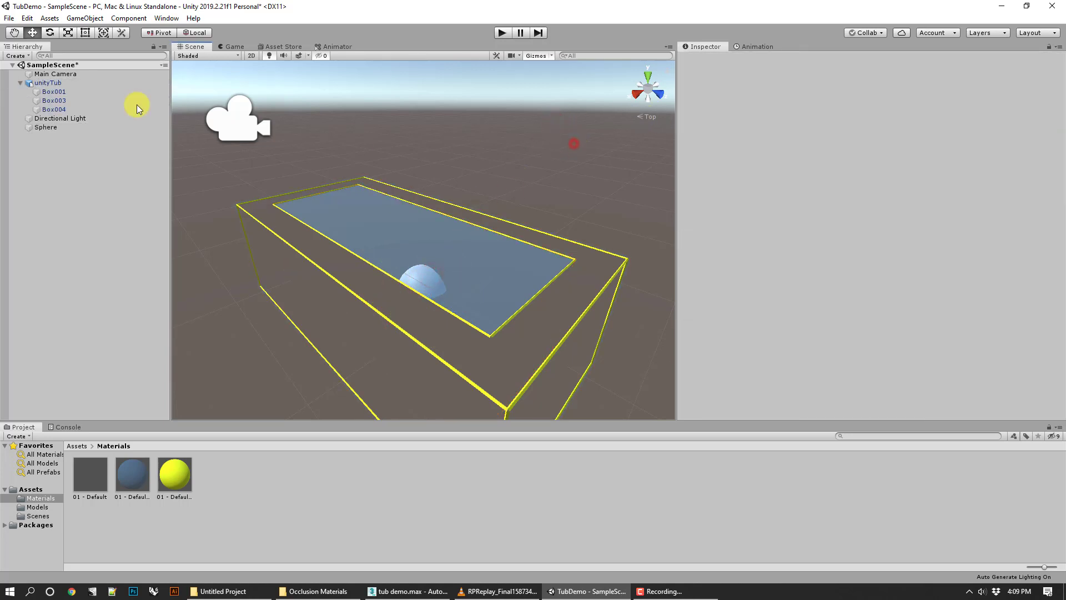
pyautogui.click(54, 127)
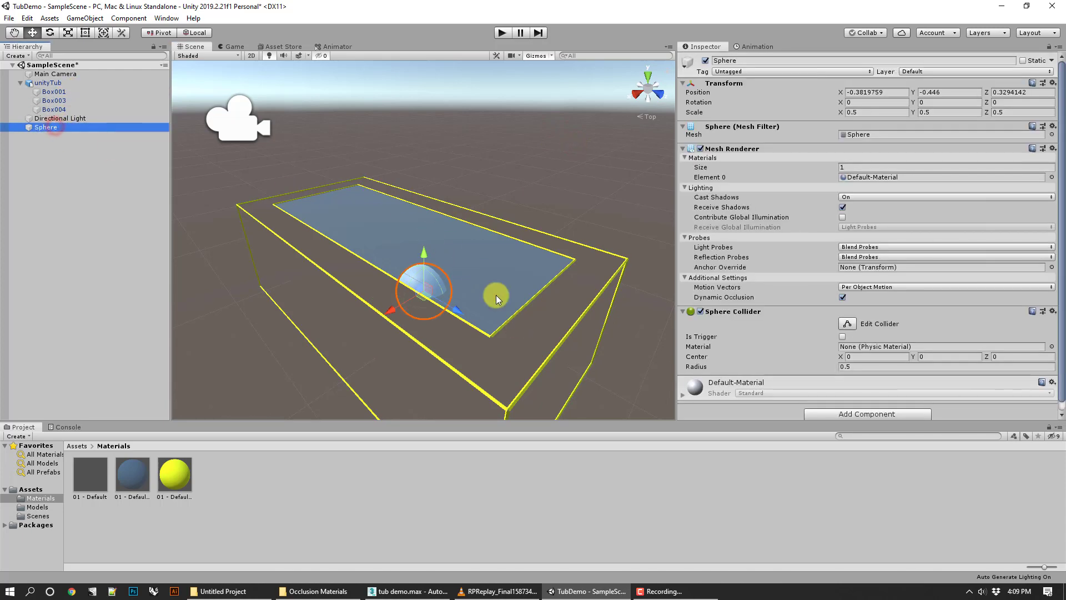
pyautogui.click(656, 89)
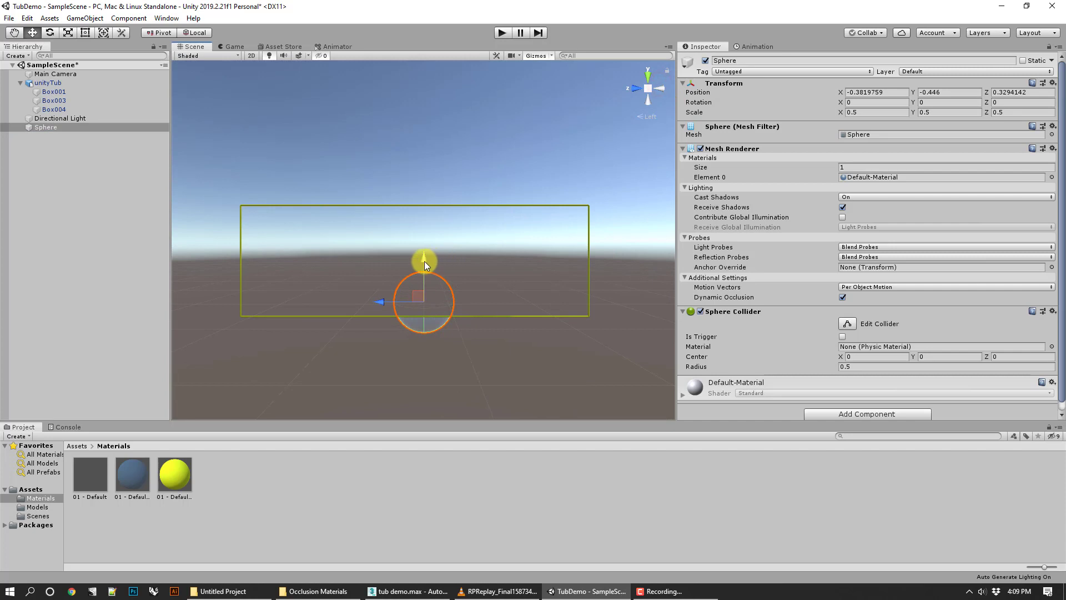
pyautogui.moveTo(424, 261); pyautogui.dragTo(428, 232)
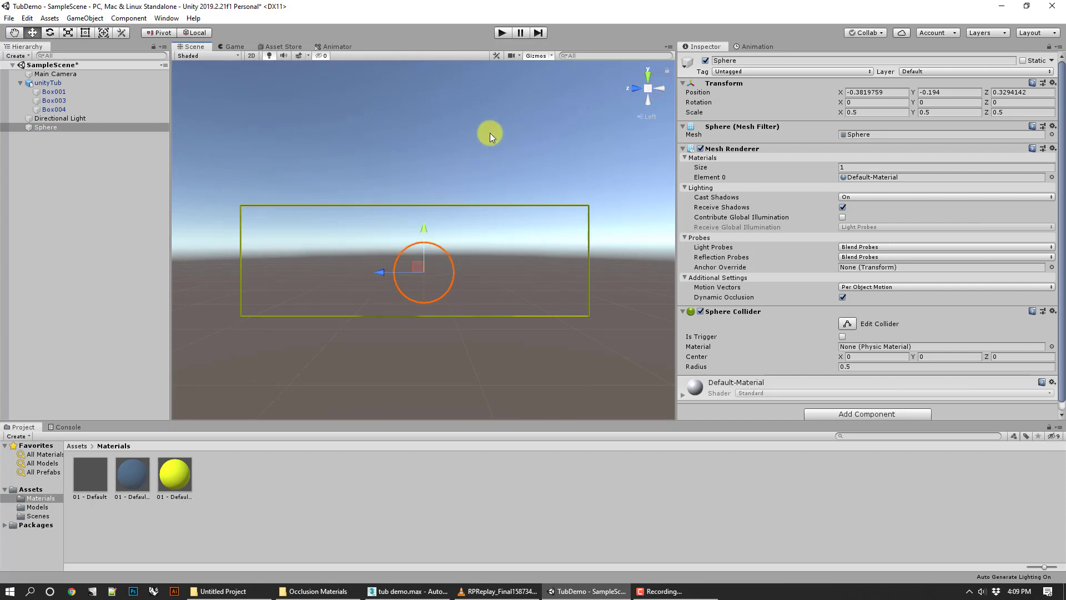
pyautogui.click(490, 132)
# Step: Switch the scene to a 2D front view and select the Main Camera to preview what it sees
pyautogui.click(648, 89)
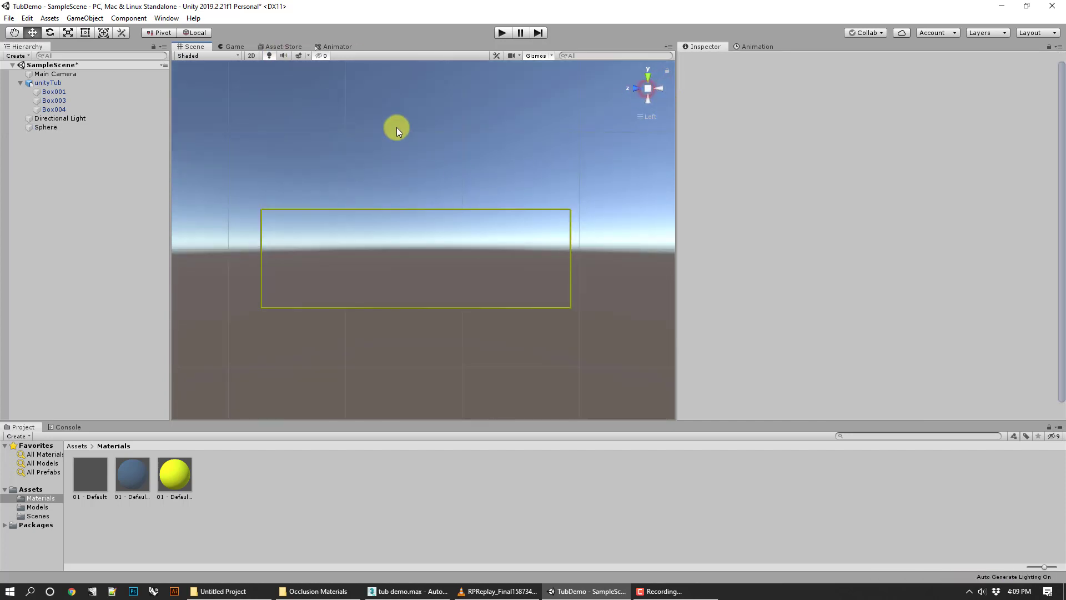
pyautogui.click(250, 55)
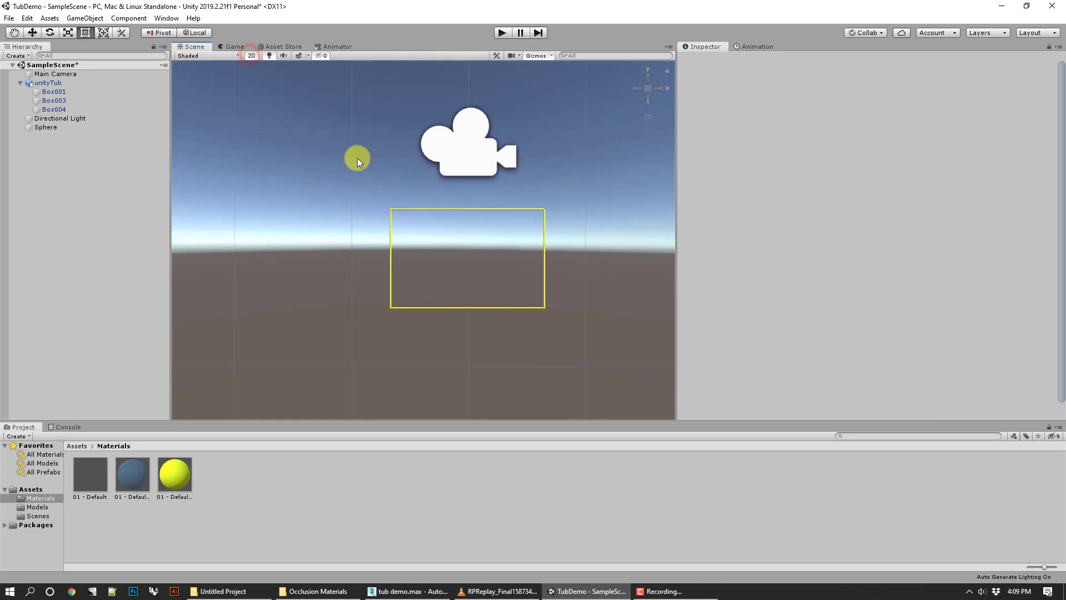
pyautogui.click(75, 75)
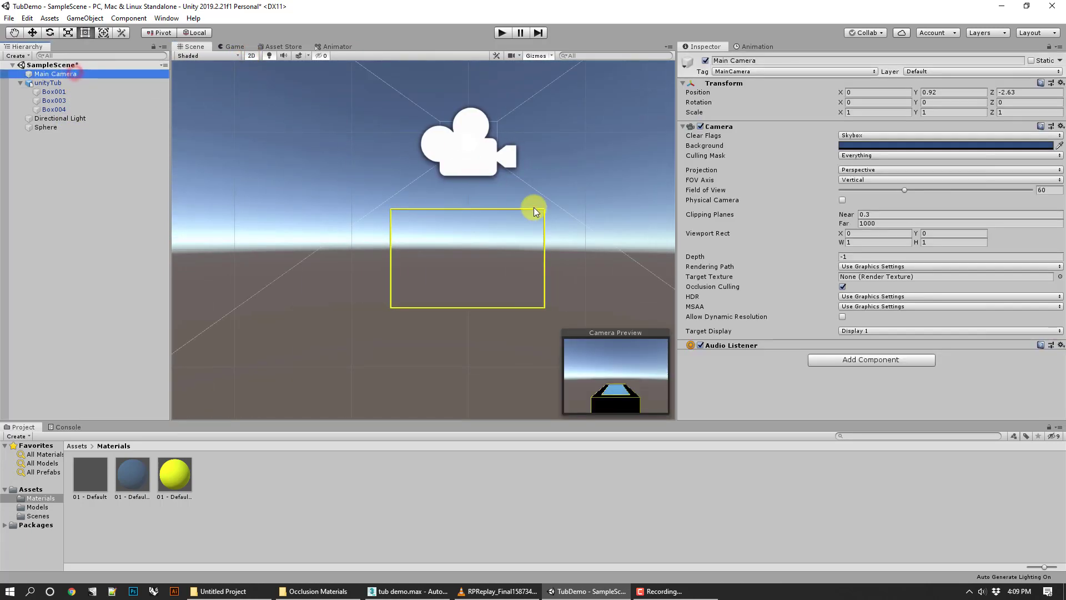
pyautogui.moveTo(565, 151); pyautogui.dragTo(532, 131, button='middle')
pyautogui.scroll(-1, 505, 83)
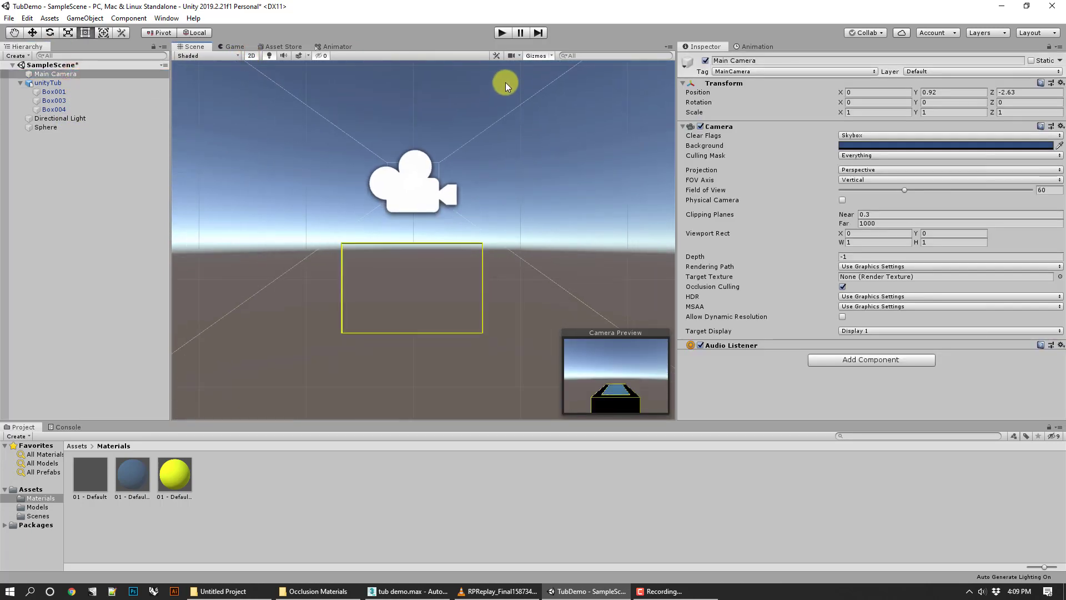
# Step: Run the scene in play mode, pause and resume it while checking the tub, and stop playback
pyautogui.click(503, 32)
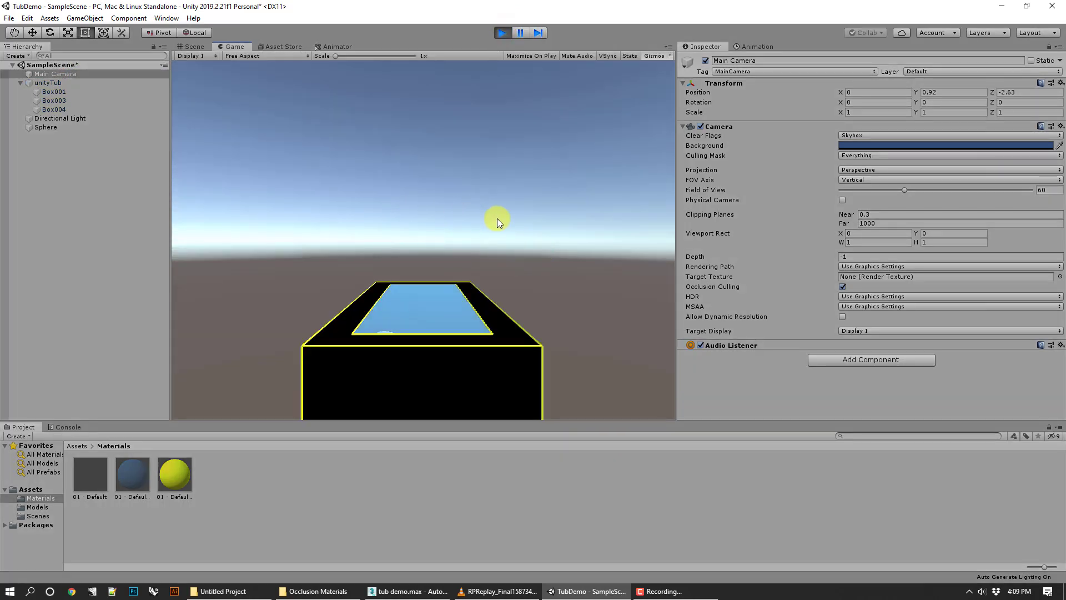
pyautogui.click(520, 32)
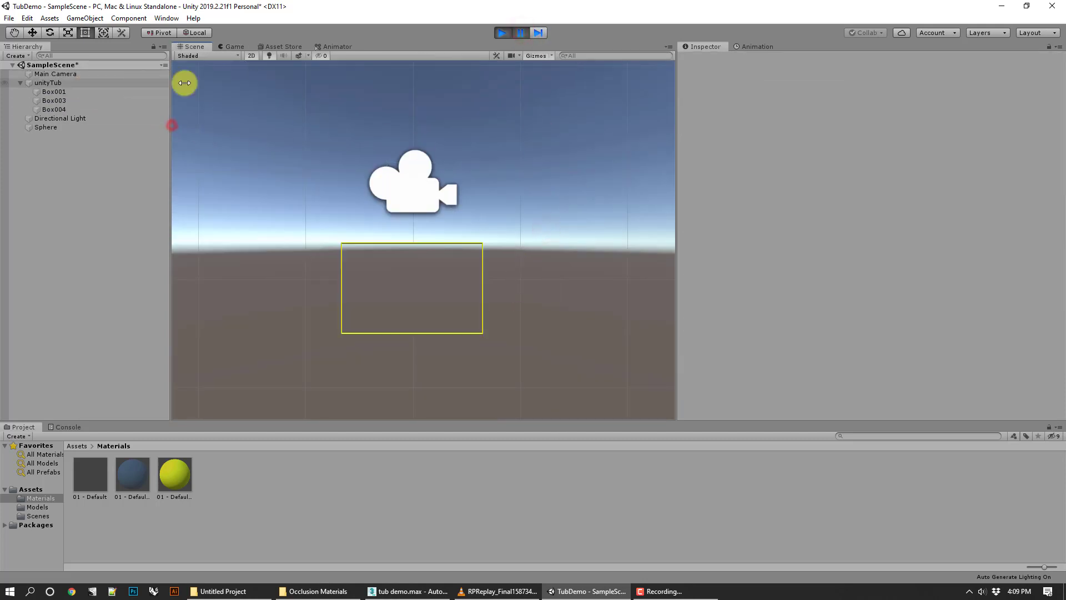
pyautogui.click(86, 65)
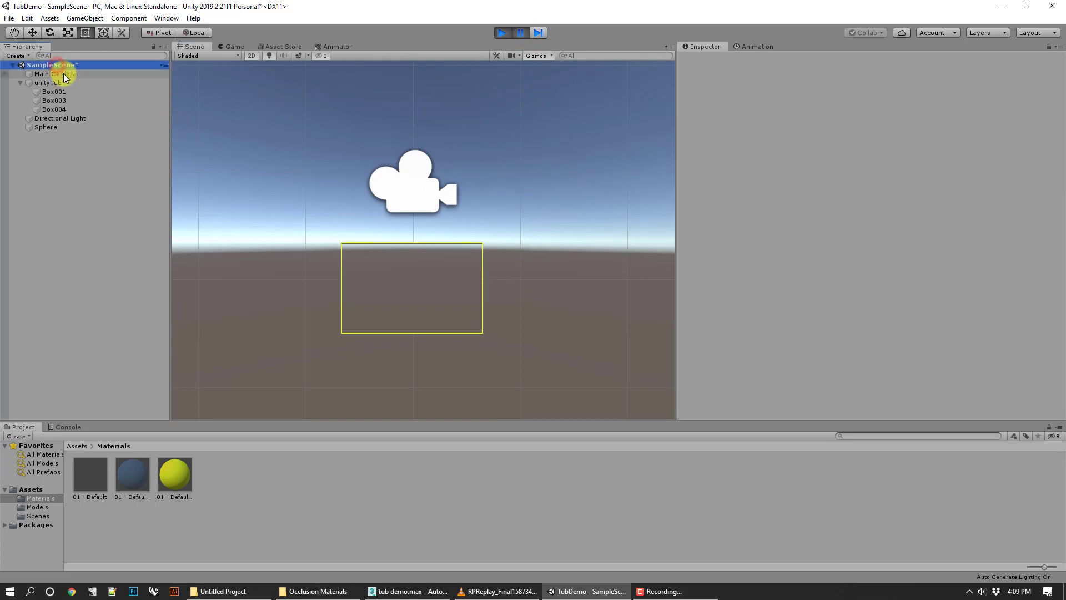
pyautogui.click(520, 34)
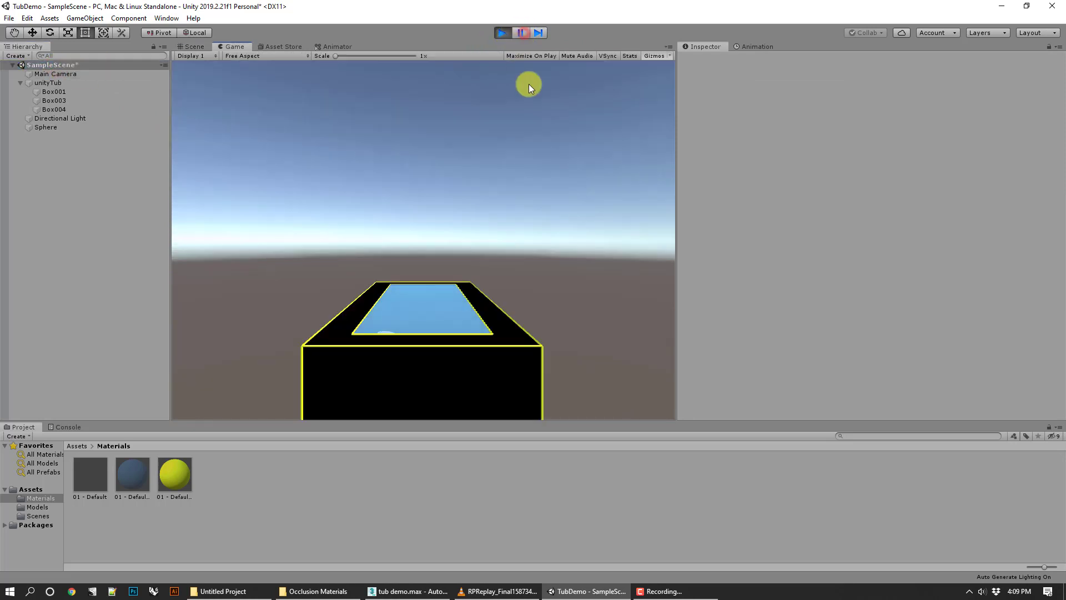
pyautogui.click(505, 34)
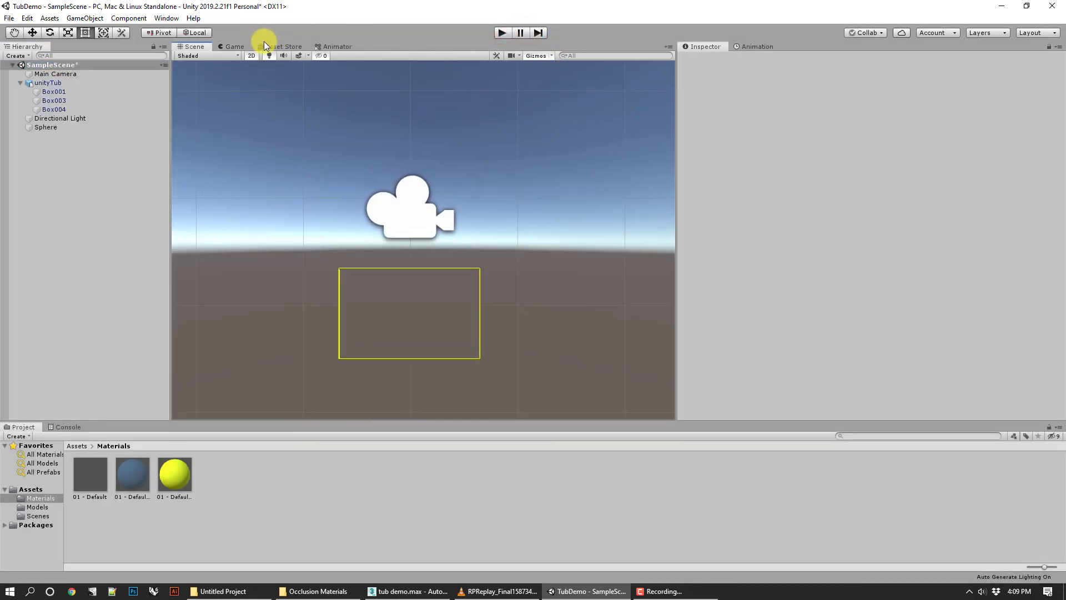
# Step: Return the scene to a 3D perspective view and select the Main Camera beside the tub
pyautogui.click(254, 56)
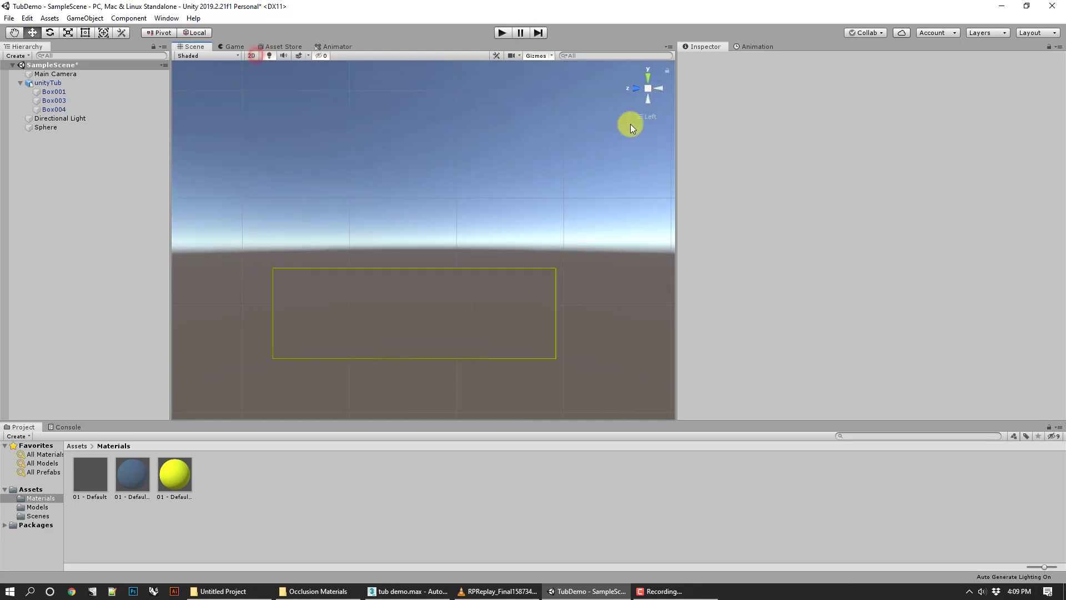
pyautogui.click(648, 88)
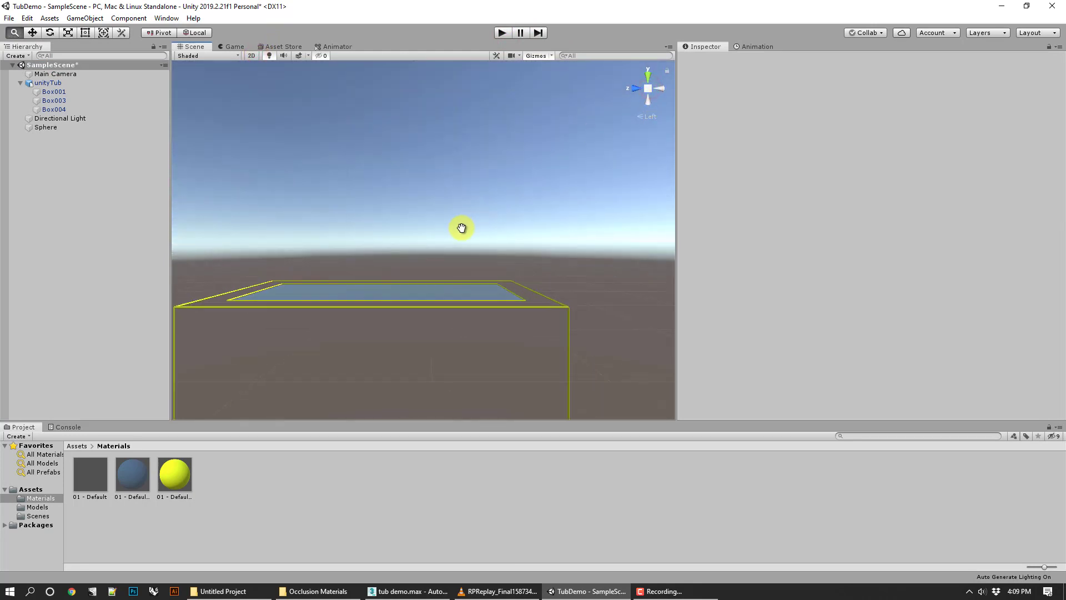
pyautogui.scroll(-3, 455, 233)
pyautogui.click(553, 244)
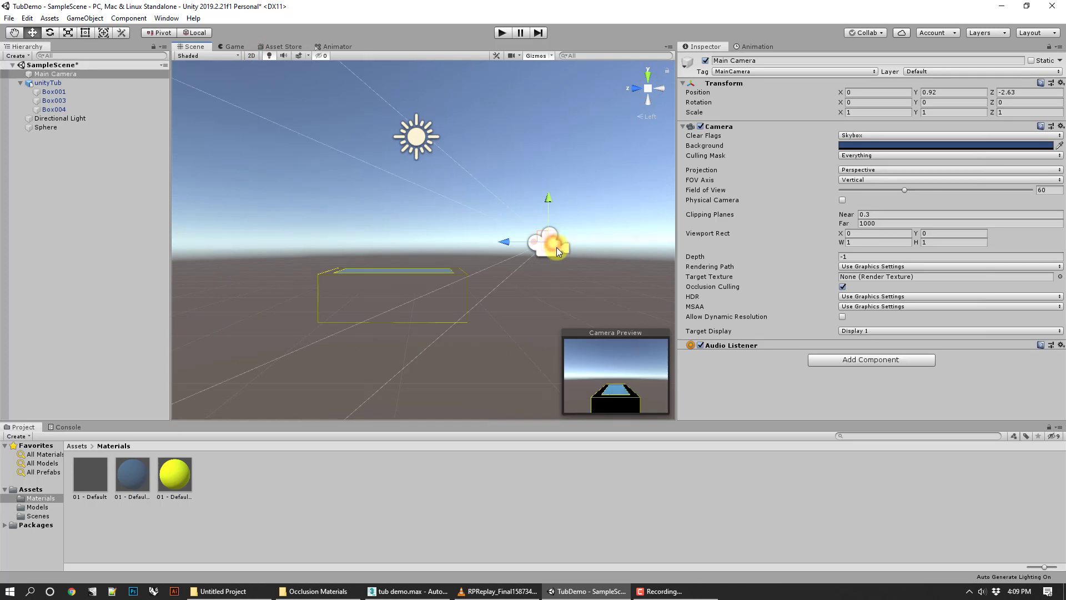
pyautogui.moveTo(491, 262)
pyautogui.mouseDown(button='middle')
pyautogui.moveTo(510, 240)
pyautogui.moveTo(503, 267)
pyautogui.mouseUp(button='middle')
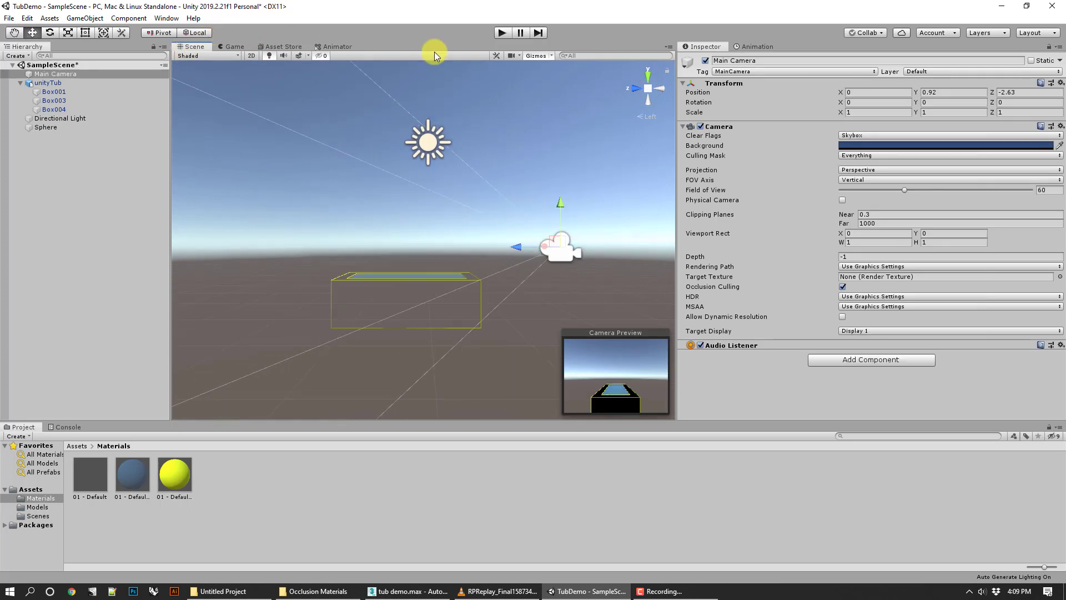
# Step: Play-test the scene again, look through the Game view's gizmo options, and stop playback
pyautogui.click(501, 32)
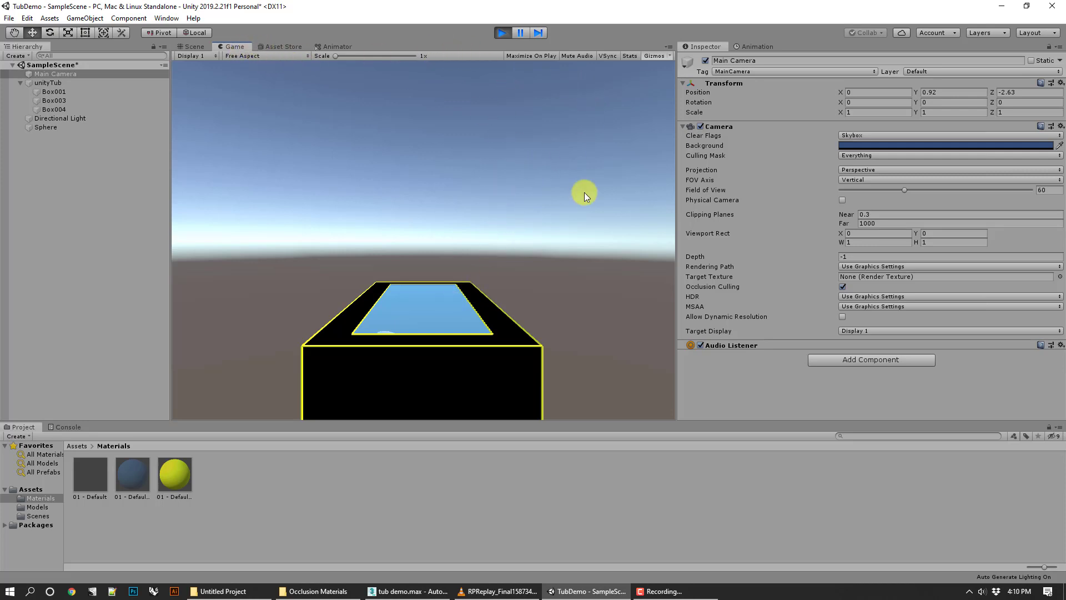
pyautogui.click(670, 56)
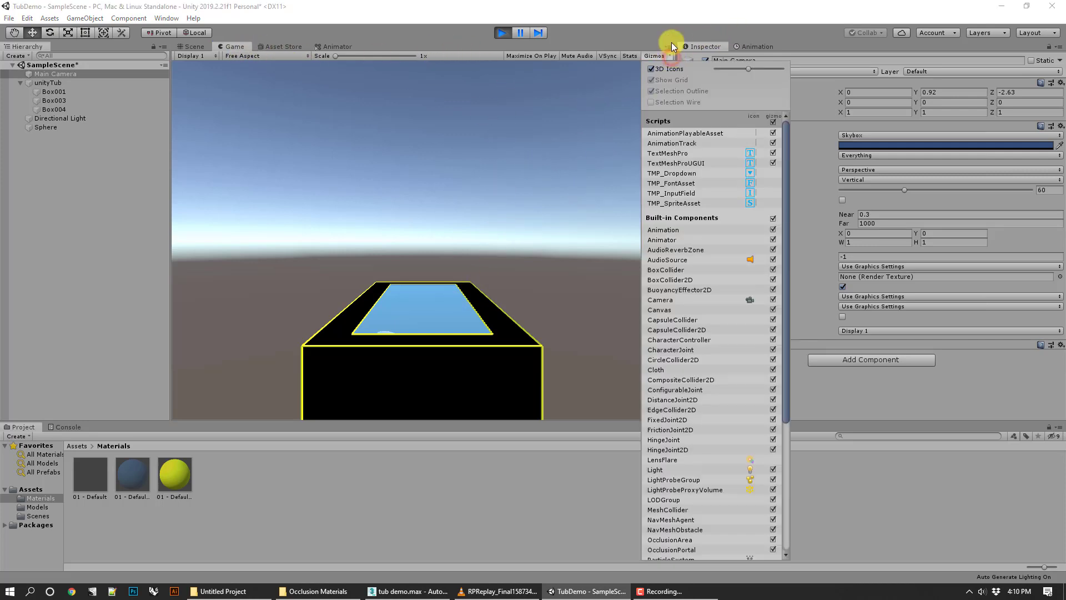
pyautogui.click(667, 29)
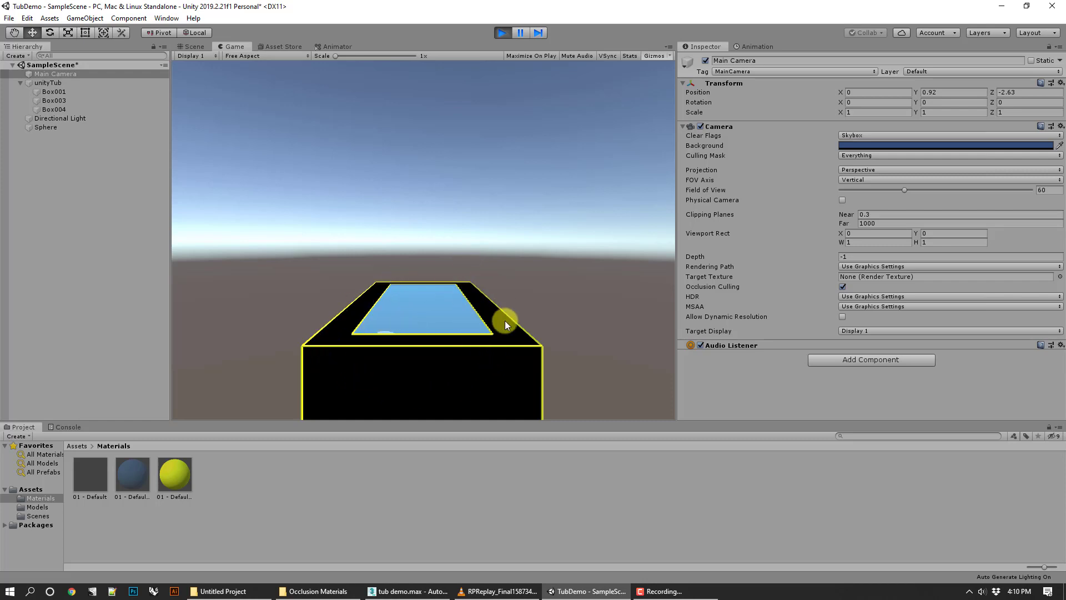
pyautogui.click(503, 35)
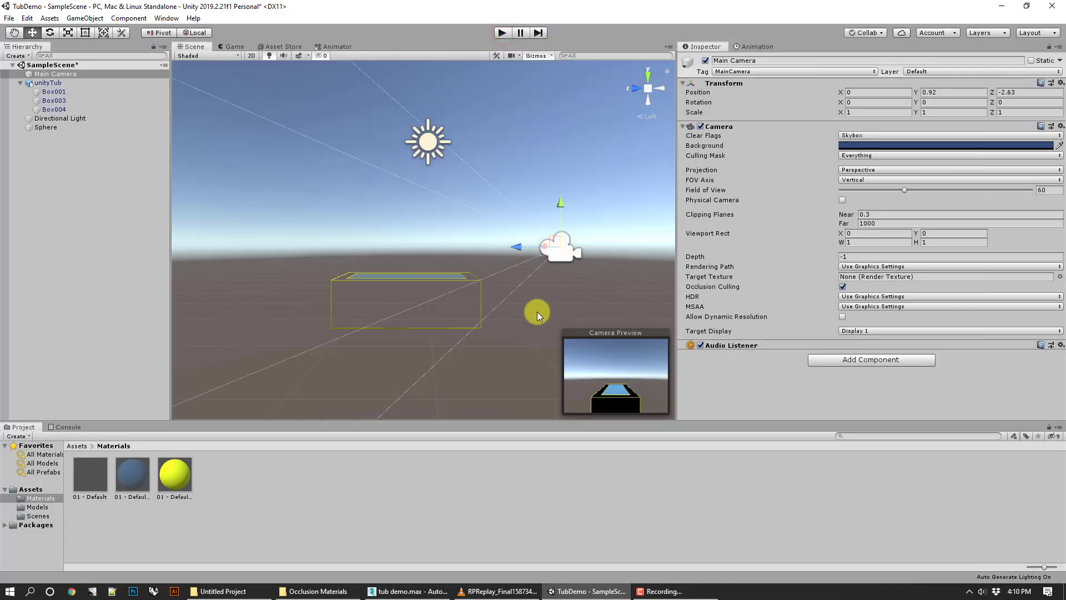
# Step: Examine the tub from a raised angle and inspect the Box001 frame's outline and material
pyautogui.moveTo(526, 295); pyautogui.dragTo(515, 286, button='middle')
pyautogui.scroll(-2, 516, 289)
pyautogui.click(519, 293)
pyautogui.moveTo(478, 305); pyautogui.dragTo(316, 232, button='right')
pyautogui.moveTo(403, 238); pyautogui.dragTo(385, 262, button='right')
pyautogui.moveTo(575, 260); pyautogui.dragTo(378, 206, button='right')
pyautogui.doubleClick(108, 93)
pyautogui.click(477, 155)
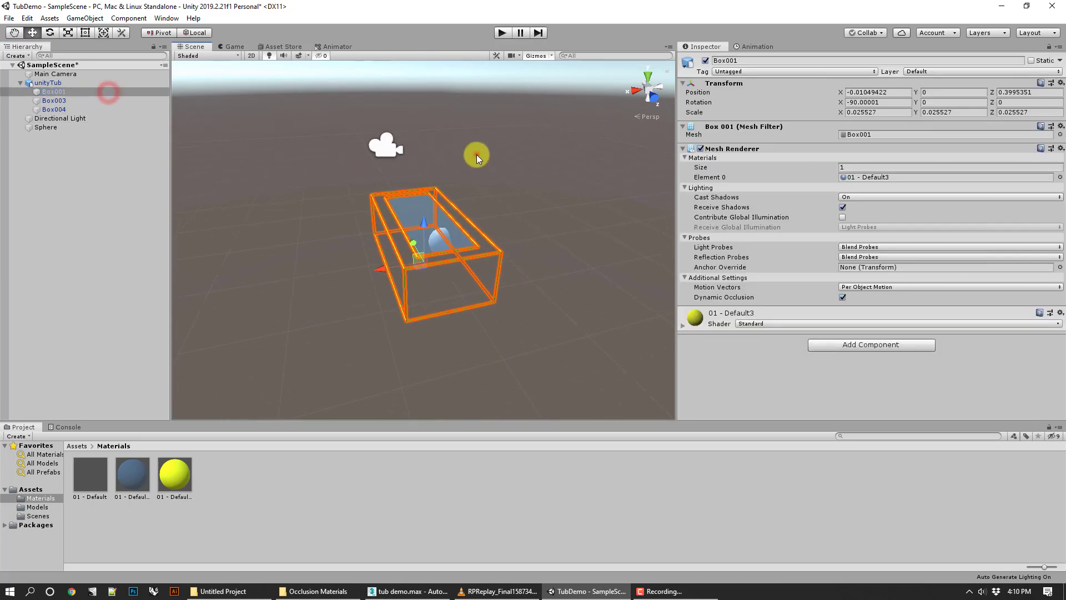
# Step: Select the sphere inside the tub, deselect it, and examine up close how the tub's walls occlude it
pyautogui.scroll(8, 465, 213)
pyautogui.click(455, 232)
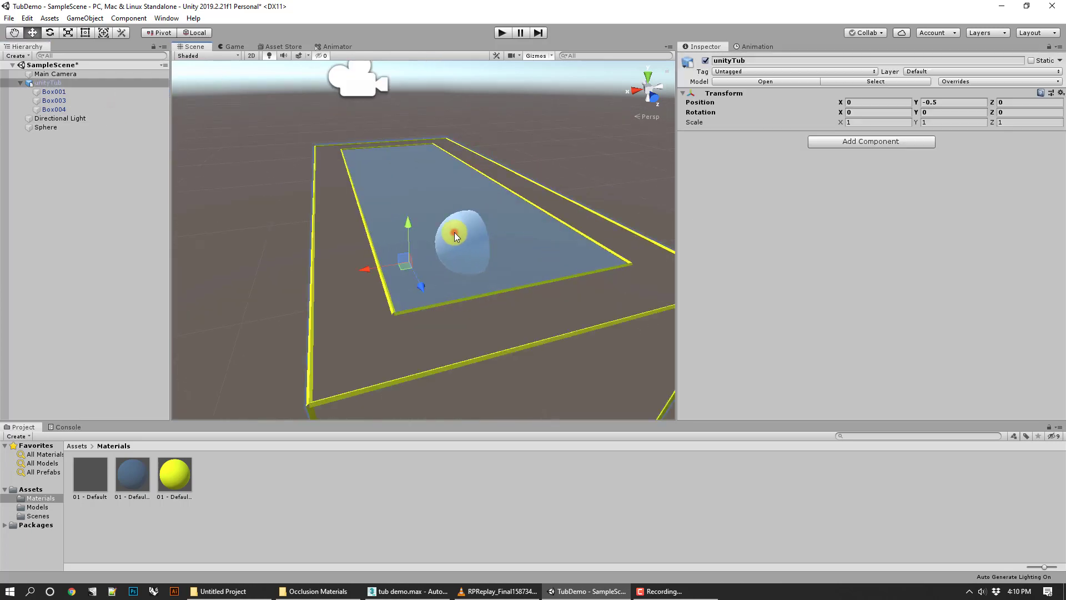
pyautogui.click(565, 188)
pyautogui.click(45, 127)
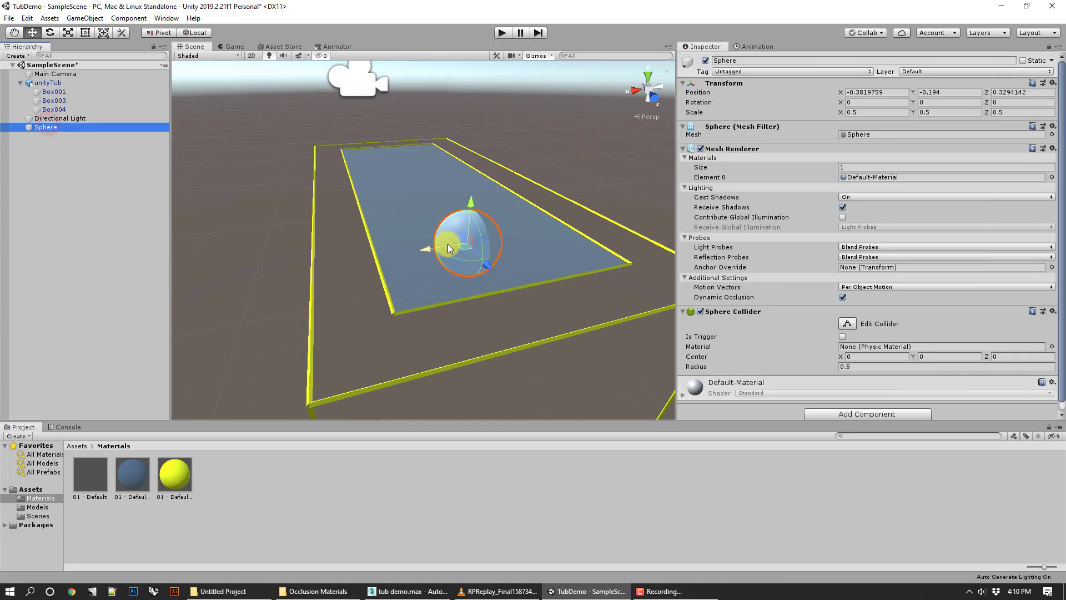
pyautogui.click(603, 200)
pyautogui.scroll(5, 577, 140)
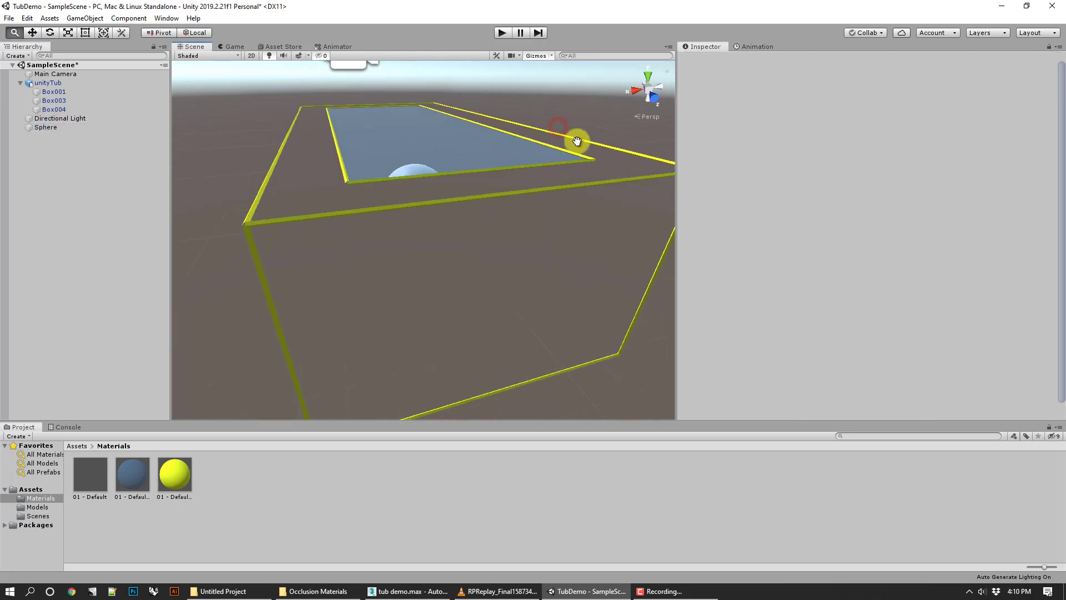
pyautogui.moveTo(577, 141); pyautogui.dragTo(562, 171, button='middle')
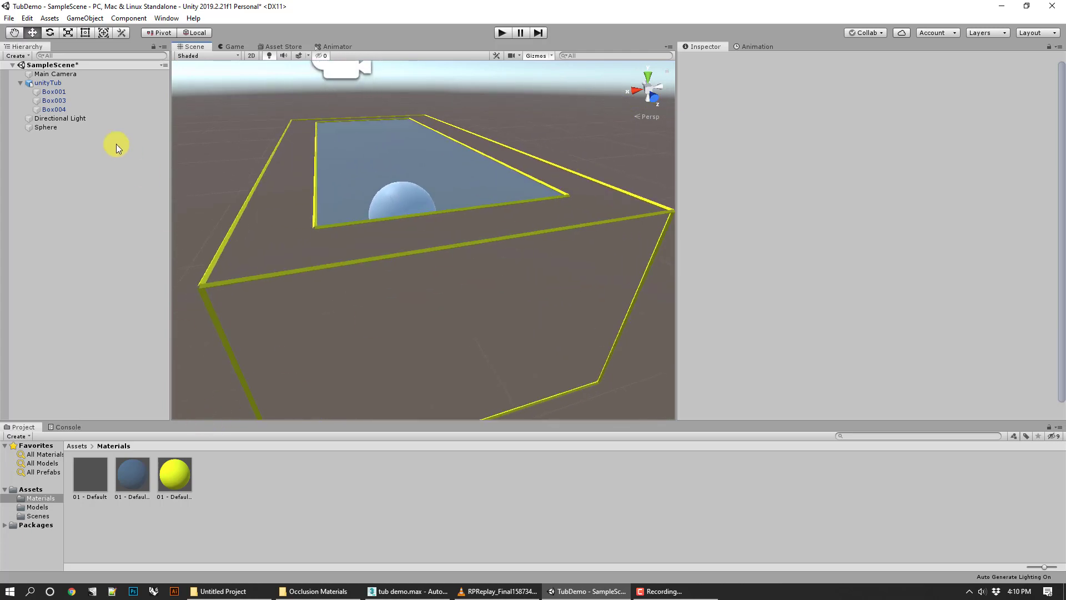
# Step: Inspect Box003 and Box004, hiding and reshowing Box004 in the scene to compare the tub with and without occlusion
pyautogui.click(54, 101)
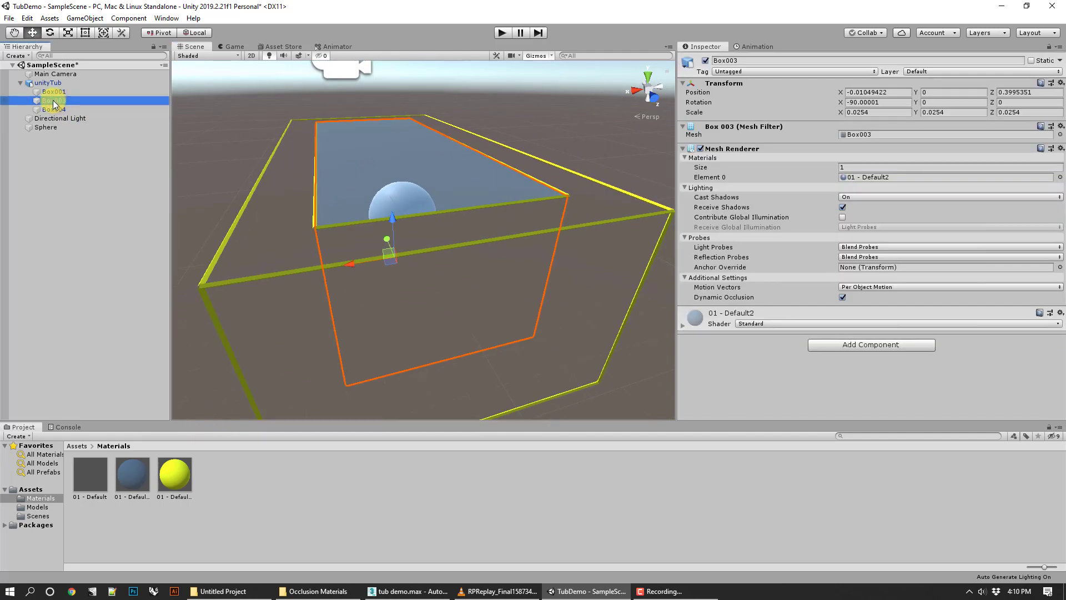
pyautogui.click(52, 110)
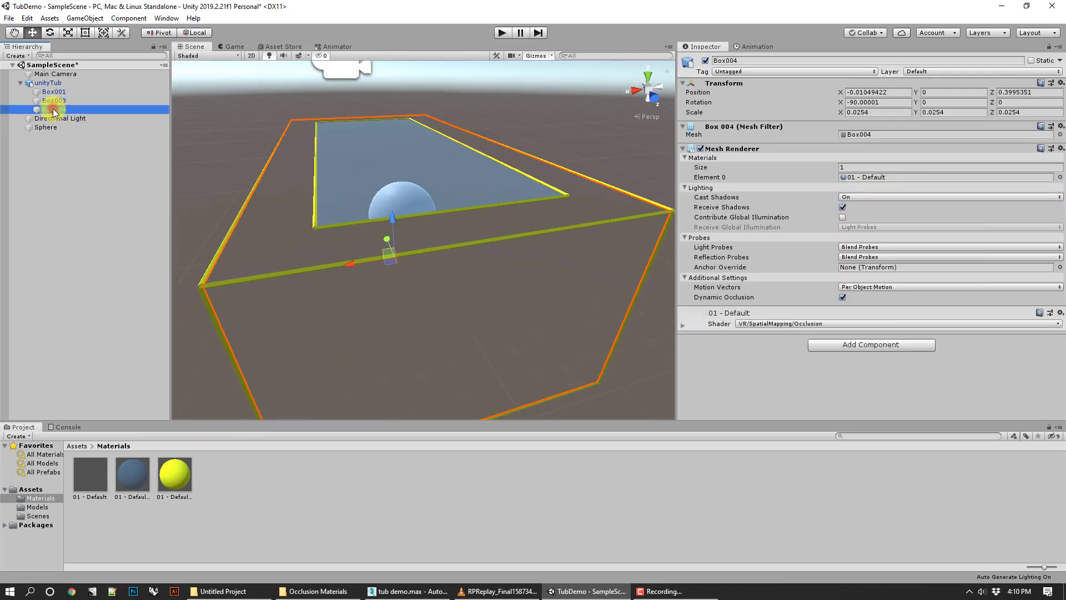
pyautogui.click(9, 110)
pyautogui.click(8, 110)
pyautogui.click(8, 110)
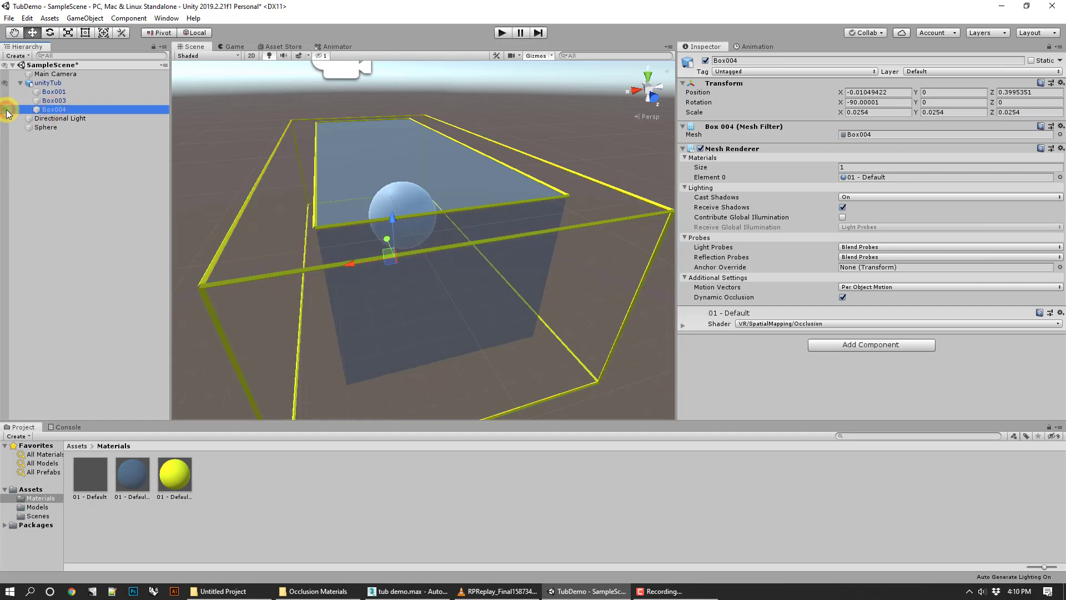
pyautogui.click(8, 110)
pyautogui.click(222, 101)
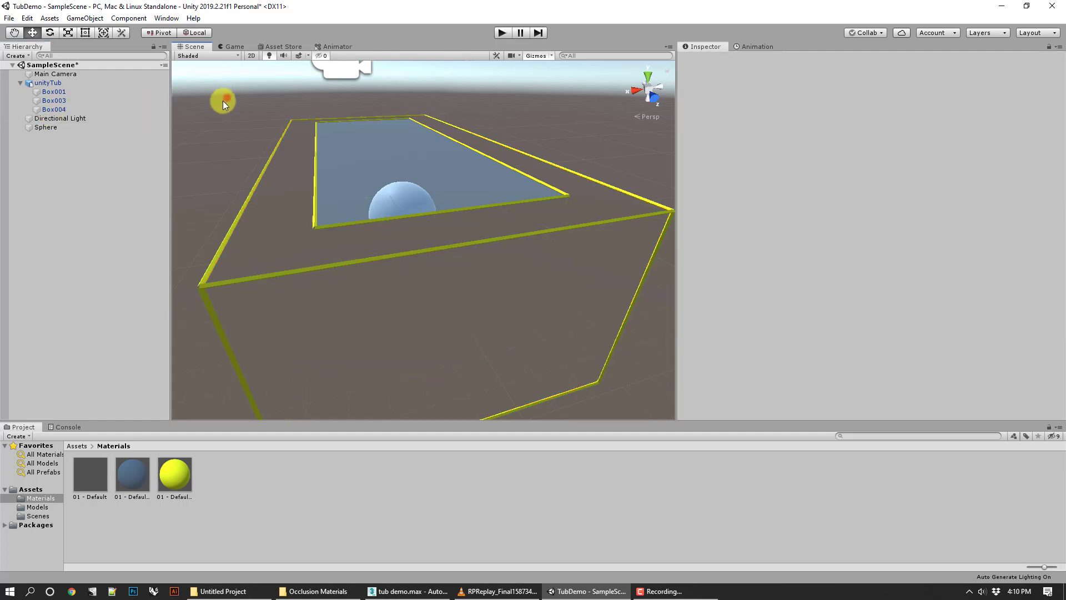
# Step: Inspect the unityTub parent object, deselect it, and view the whole tub with the sphere inside
pyautogui.click(58, 82)
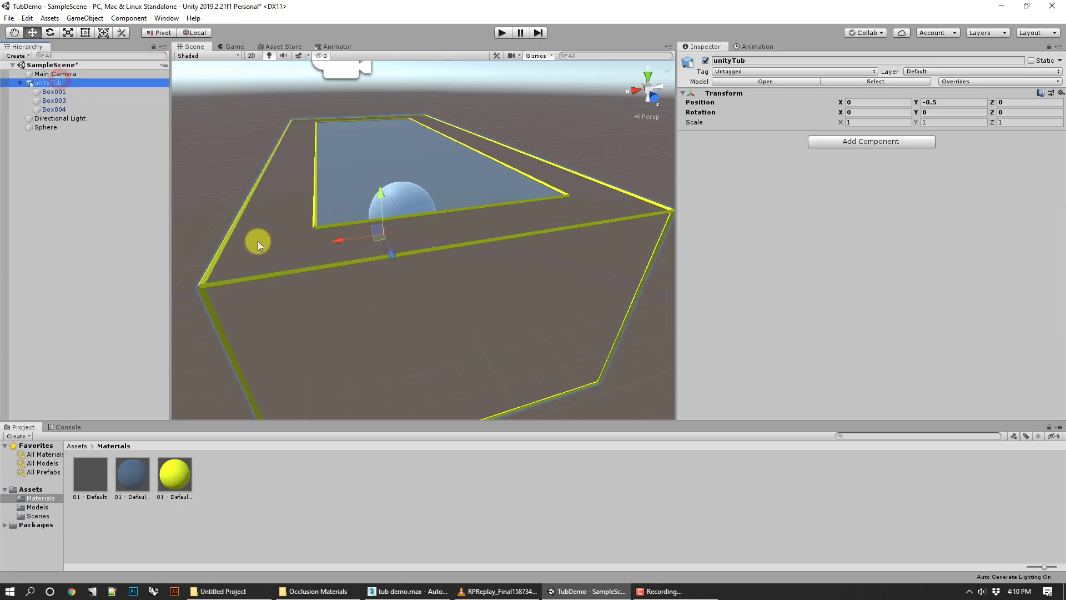
pyautogui.scroll(-3, 256, 167)
pyautogui.click(255, 116)
pyautogui.scroll(-3, 623, 155)
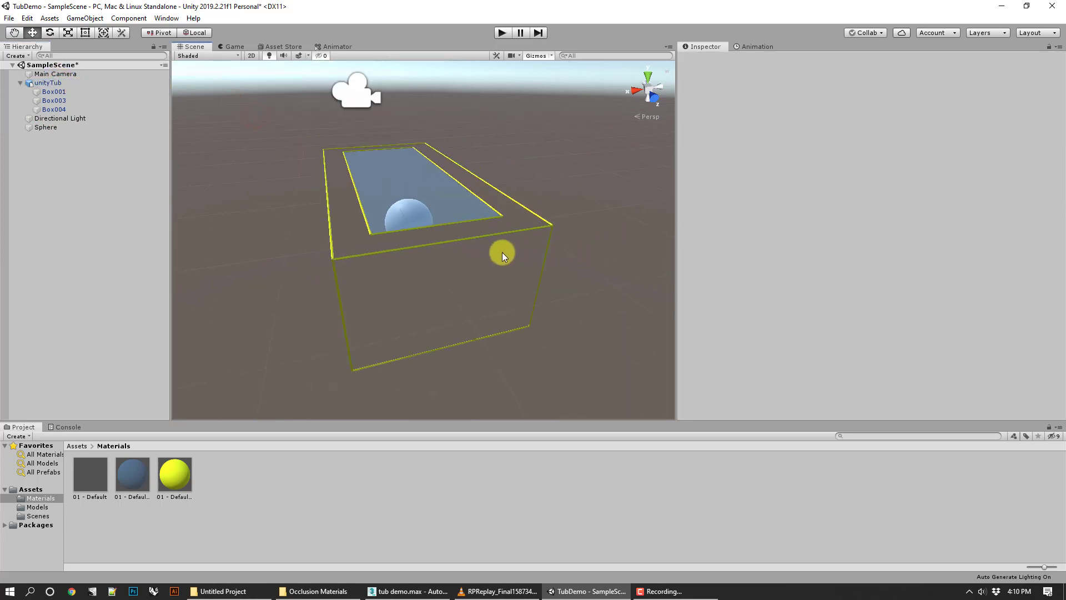
# Step: Examine the sphere's occlusion from different heights and show the shader settings of the 01 - Default material
pyautogui.moveTo(502, 253); pyautogui.dragTo(495, 231, button='middle')
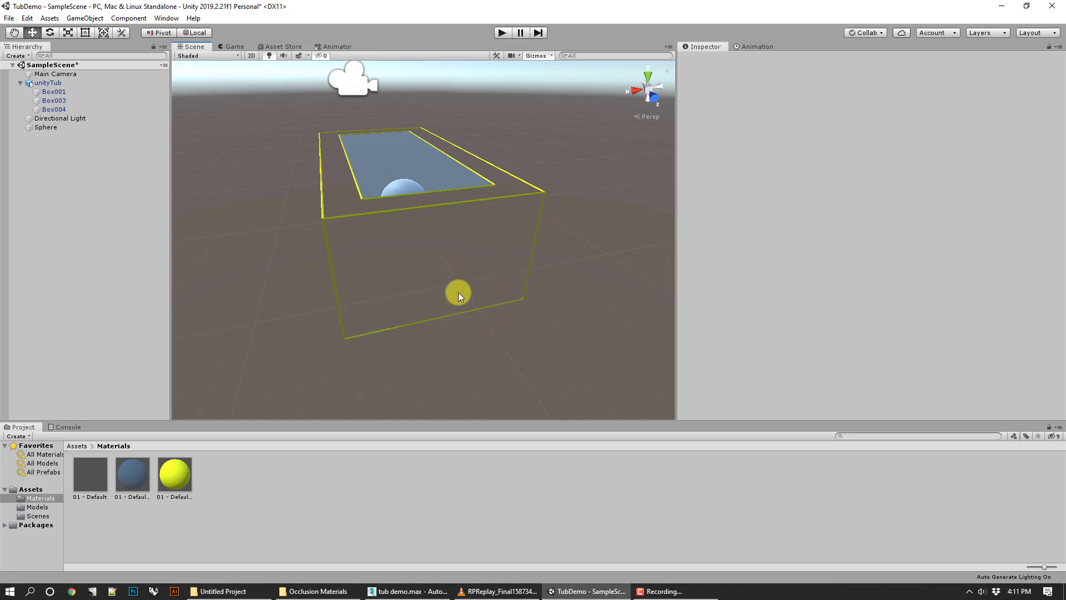
pyautogui.moveTo(491, 266); pyautogui.dragTo(482, 291, button='middle')
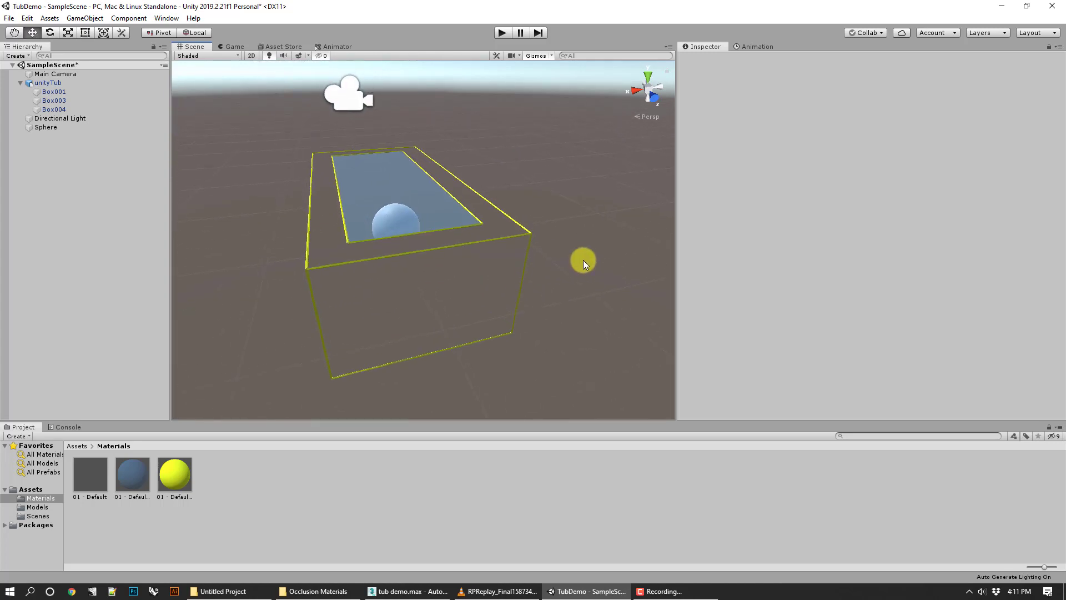
pyautogui.click(88, 482)
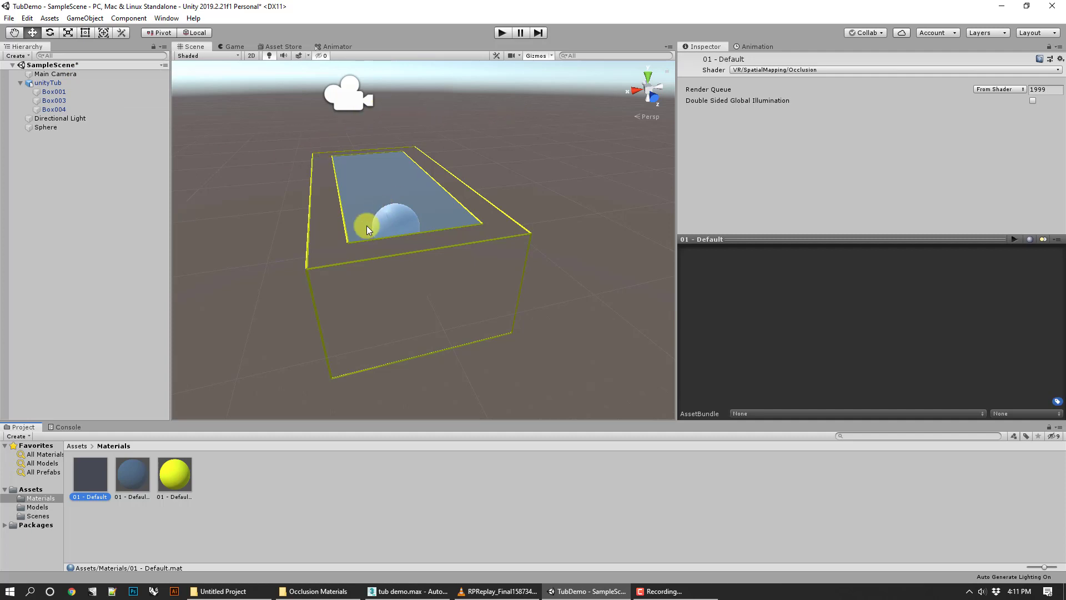
pyautogui.moveTo(466, 282); pyautogui.dragTo(436, 260, button='middle')
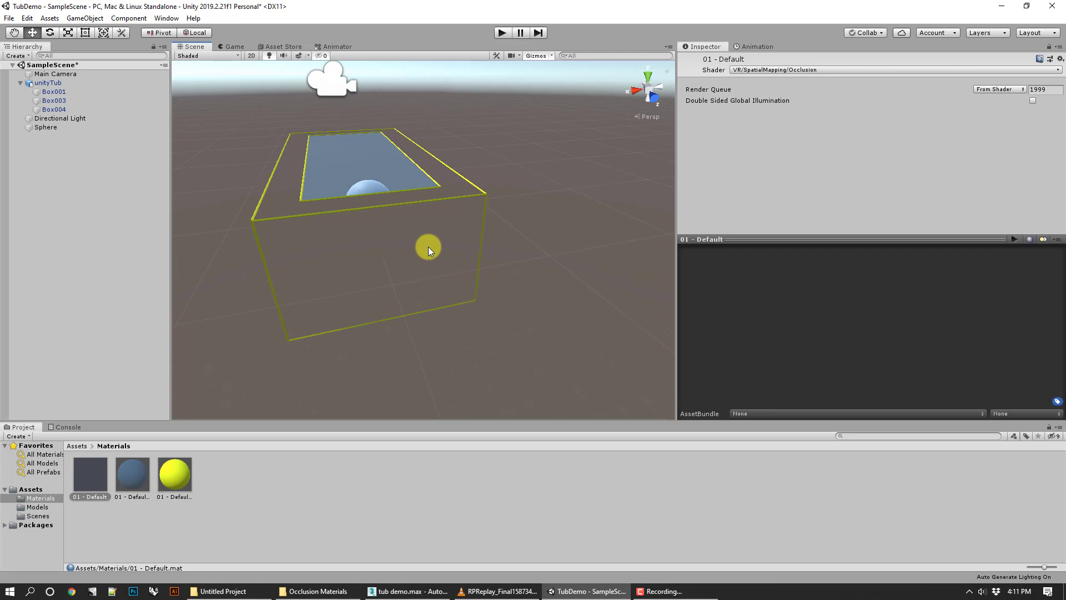